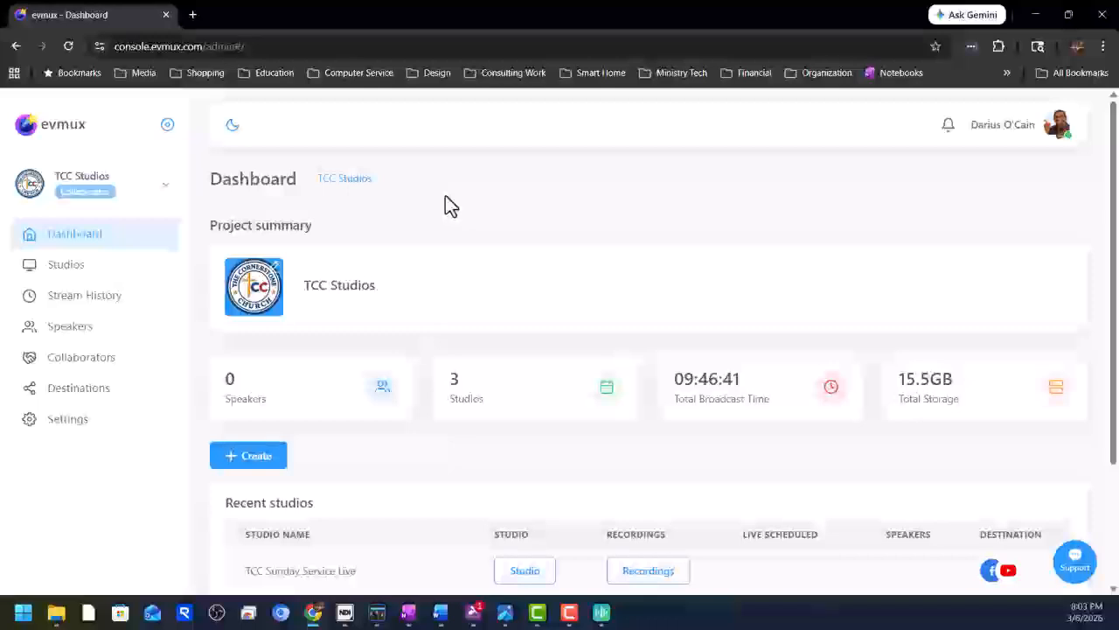
Duplicate the TCC Sunday Service Live studio, creating 'copy of - TCC Sunday Service Live'.
{"action": "scroll", "coordinate": [445, 197], "scroll_direction": "down", "scroll_amount": 2}
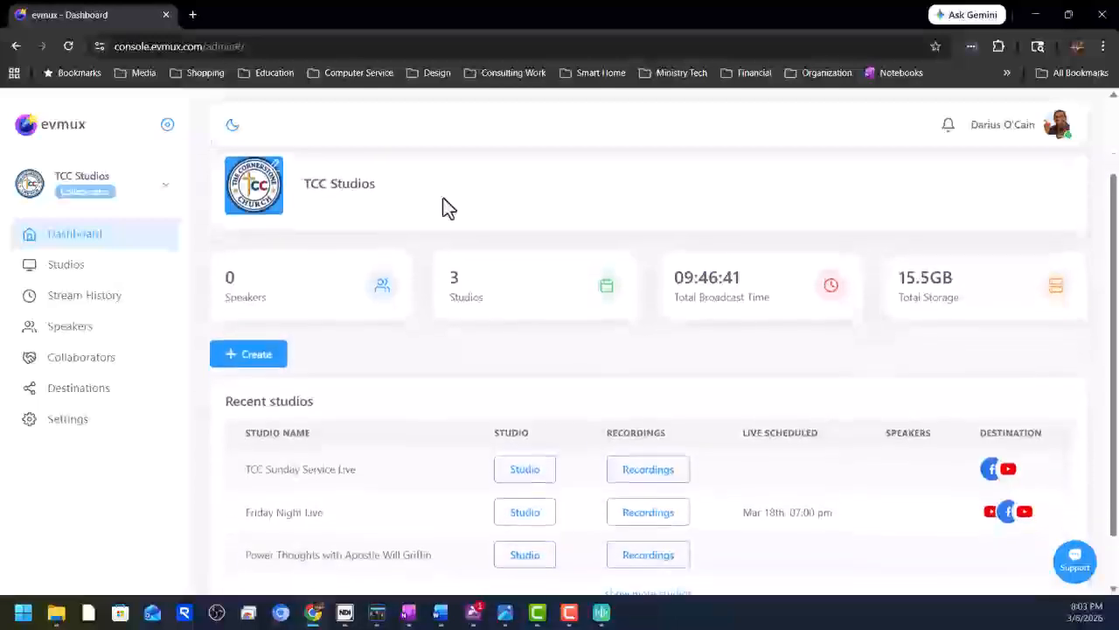
{"action": "scroll", "coordinate": [443, 197], "scroll_direction": "down", "scroll_amount": 2}
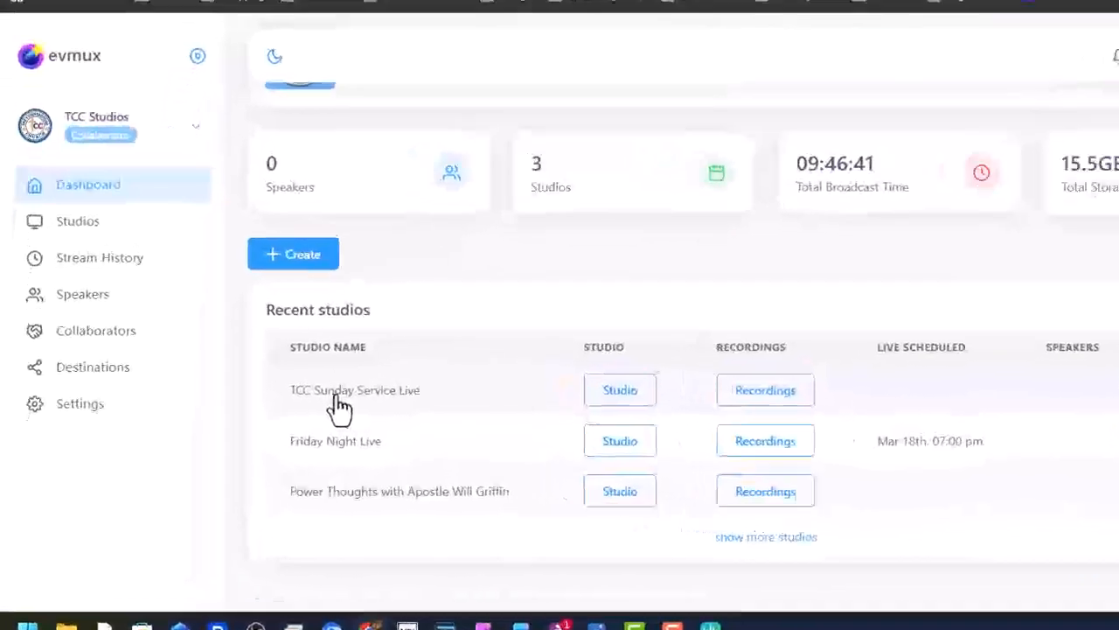
{"action": "left_click", "coordinate": [287, 409]}
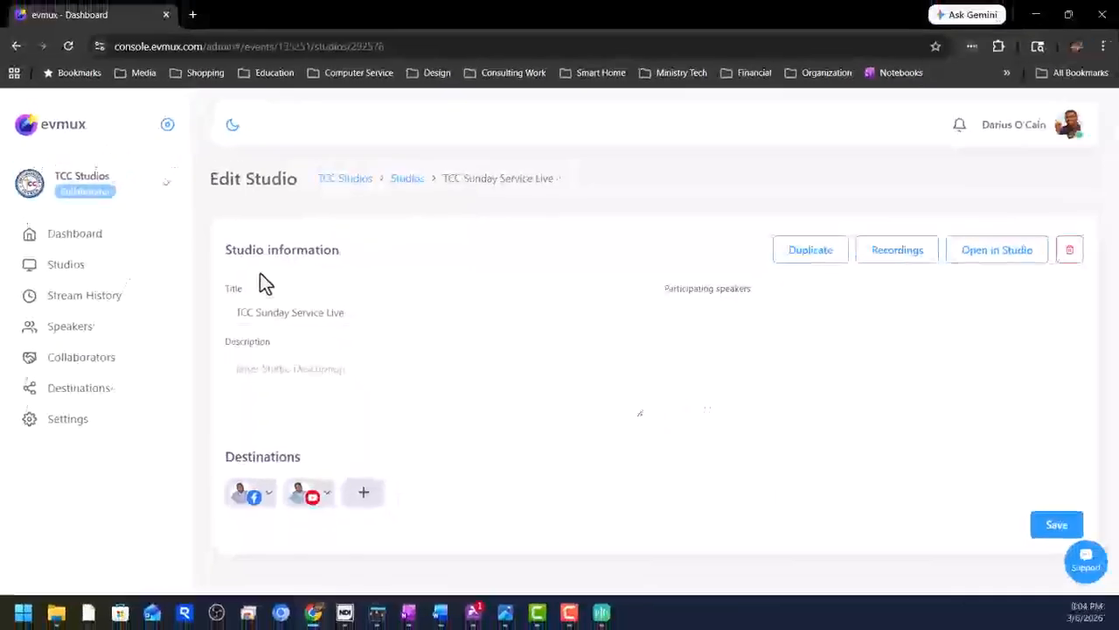
{"action": "left_click", "coordinate": [809, 254]}
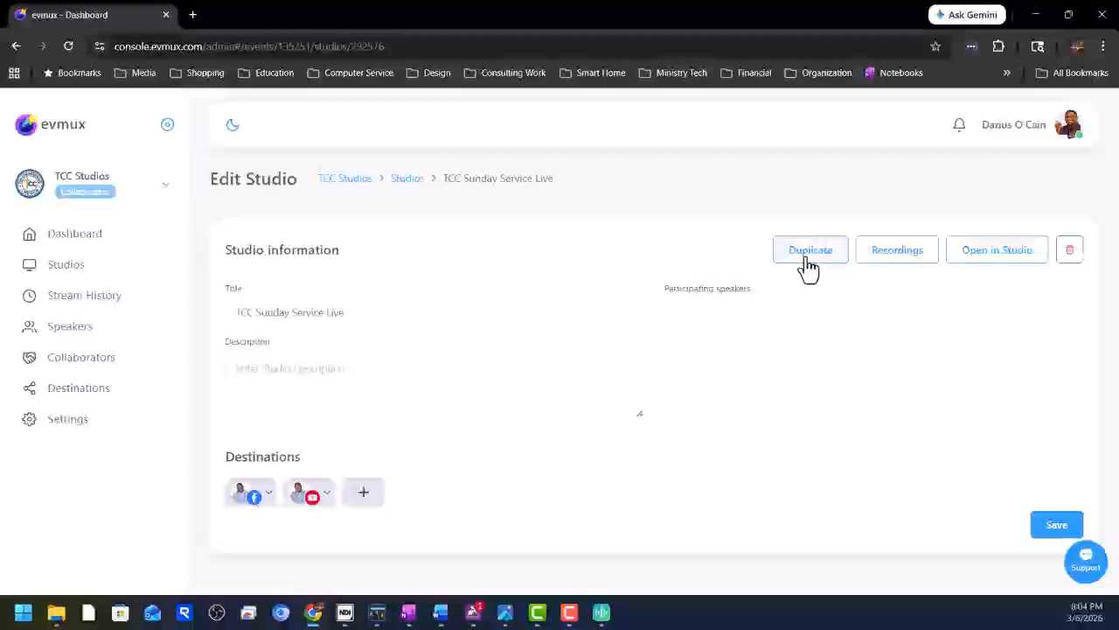
{"action": "left_click", "coordinate": [807, 258]}
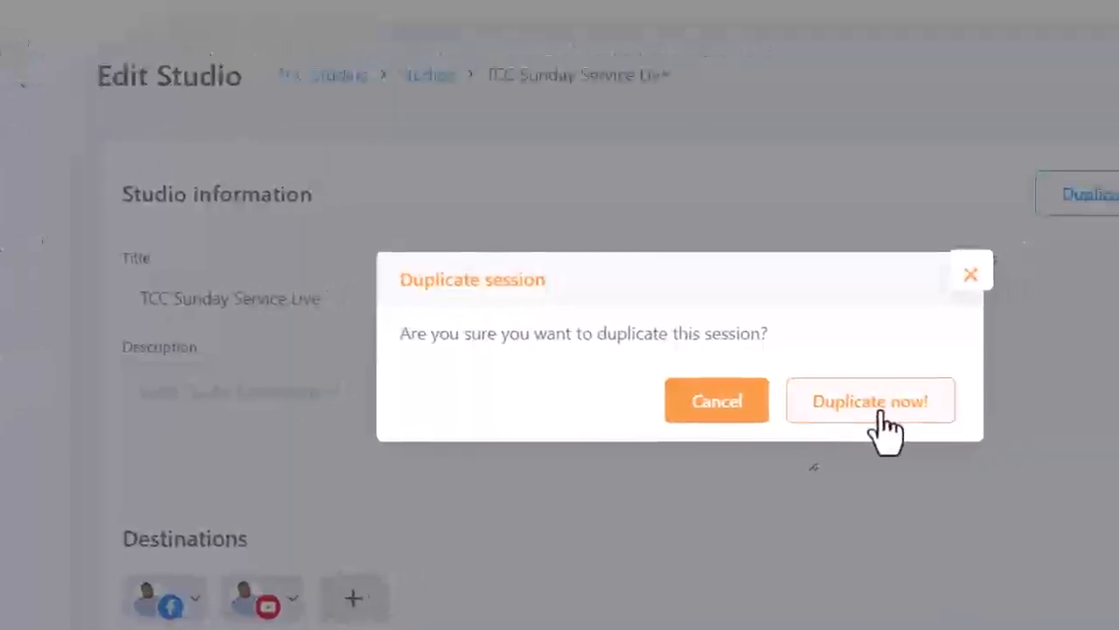
{"action": "left_click", "coordinate": [437, 537]}
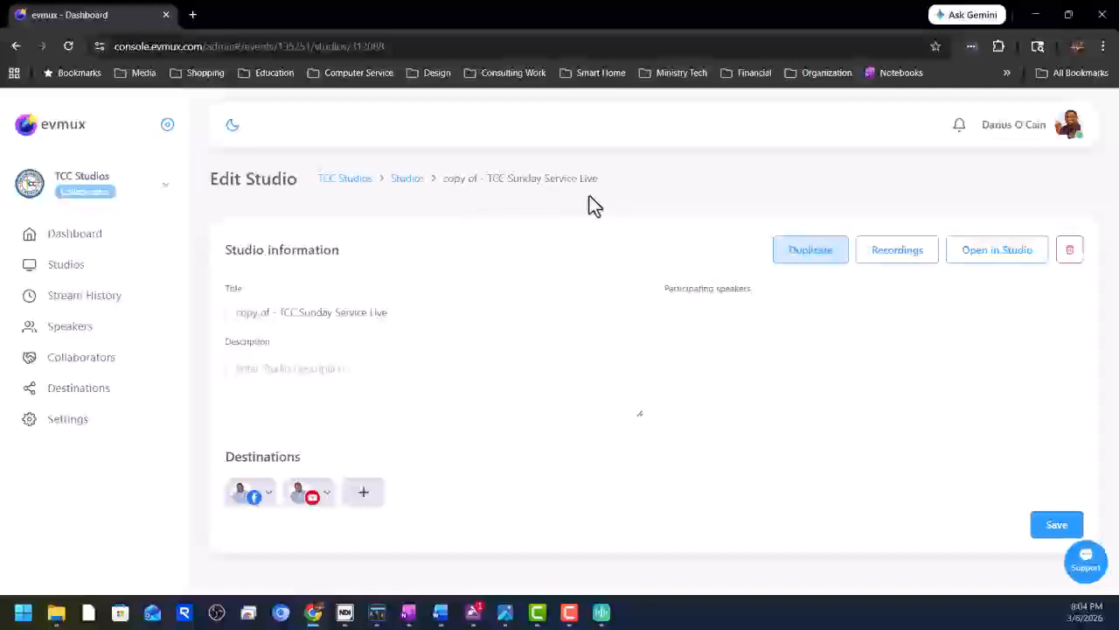
Retitle the copy 'Prophetic Miracle & Healing Conference 2026', paste the event description, and save.
{"action": "triple_click", "coordinate": [349, 312]}
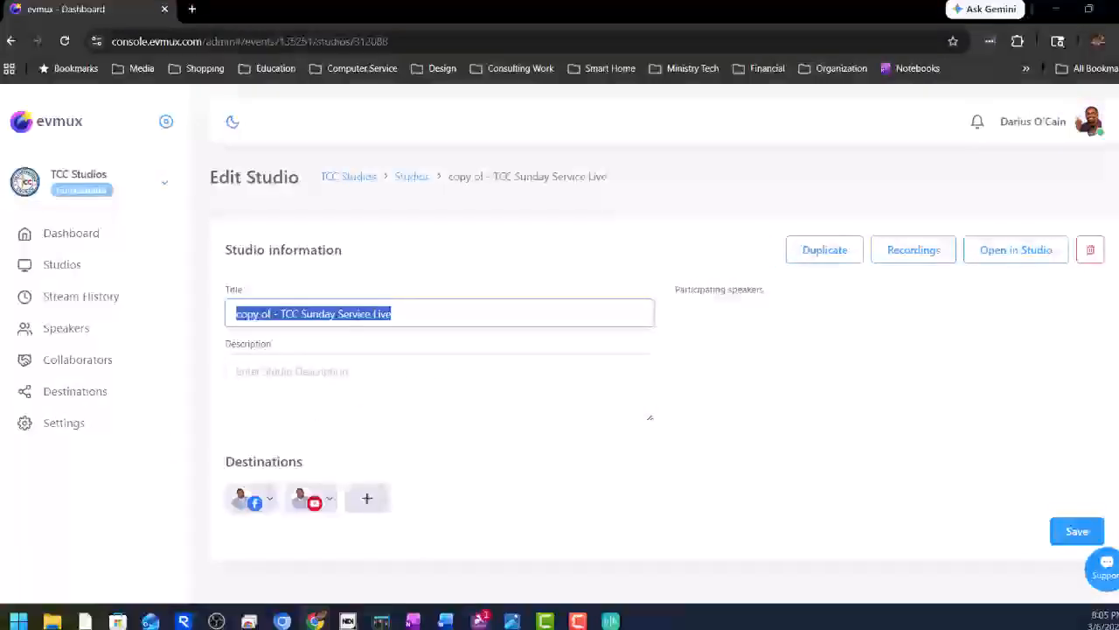
{"action": "type", "text": "Prophetic Miracle & Healing Conference 2026"}
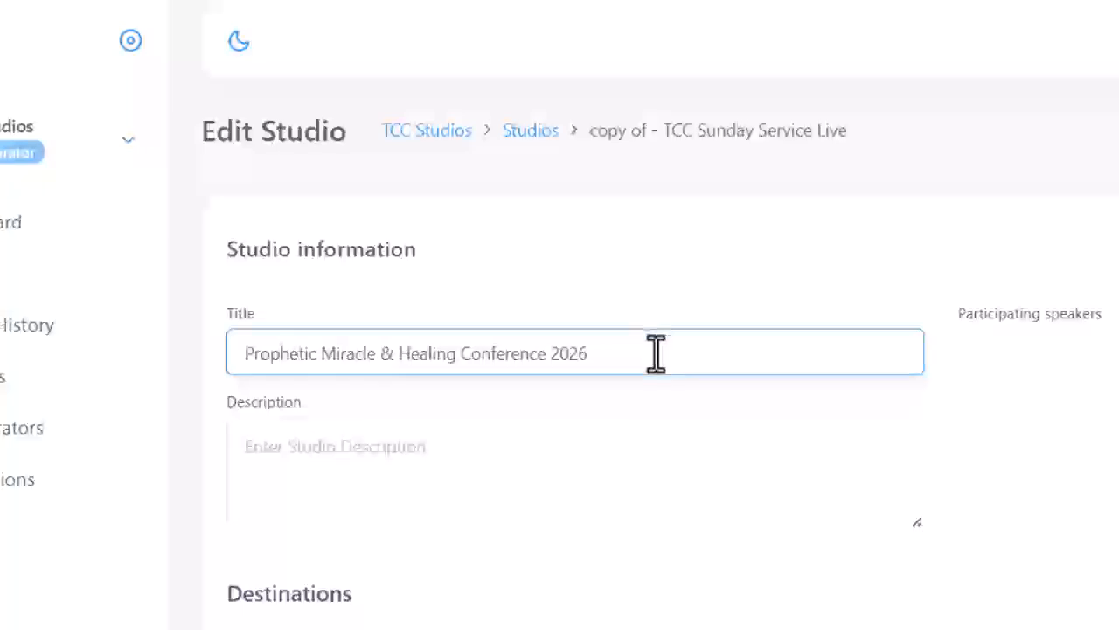
{"action": "left_click", "coordinate": [481, 467]}
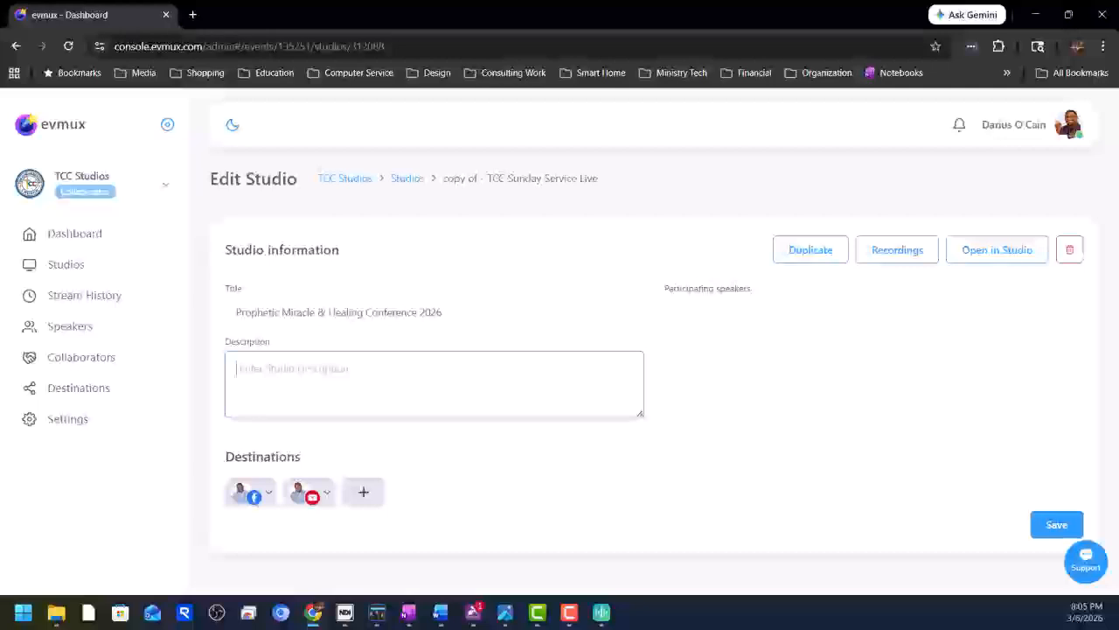
{"action": "key", "text": "ctrl+v"}
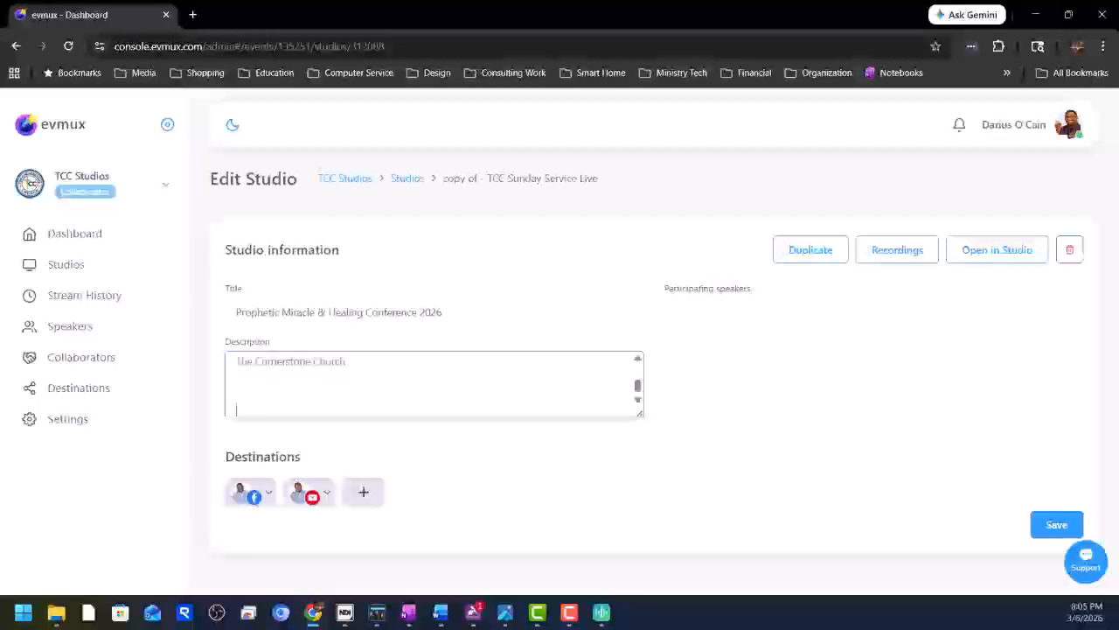
{"action": "scroll", "coordinate": [565, 387], "scroll_direction": "down", "scroll_amount": 5}
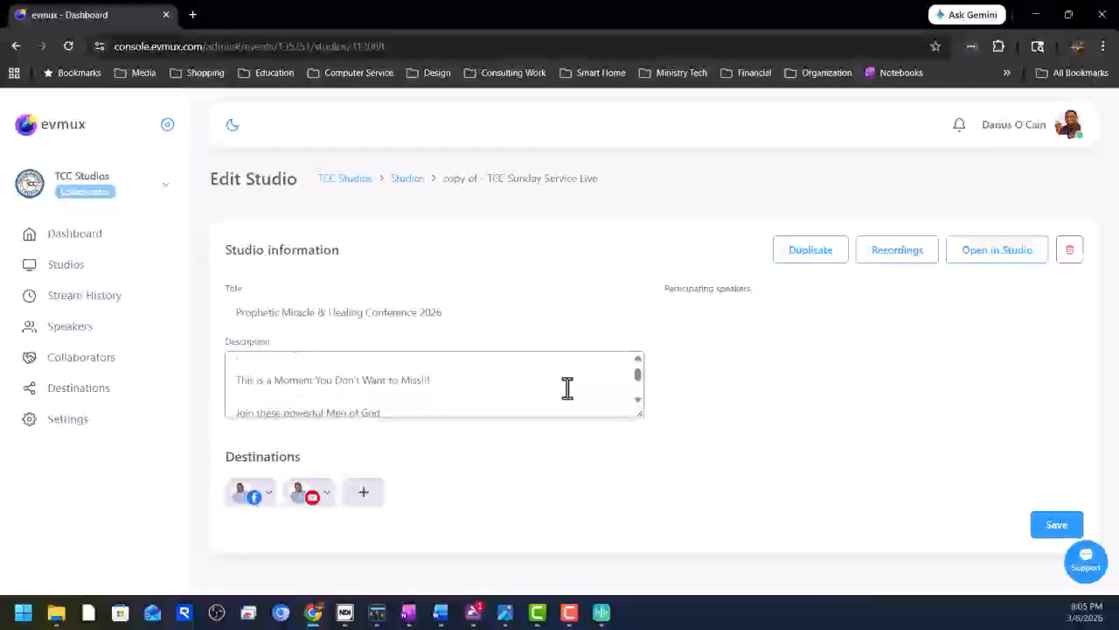
{"action": "scroll", "coordinate": [565, 387], "scroll_direction": "down", "scroll_amount": 3}
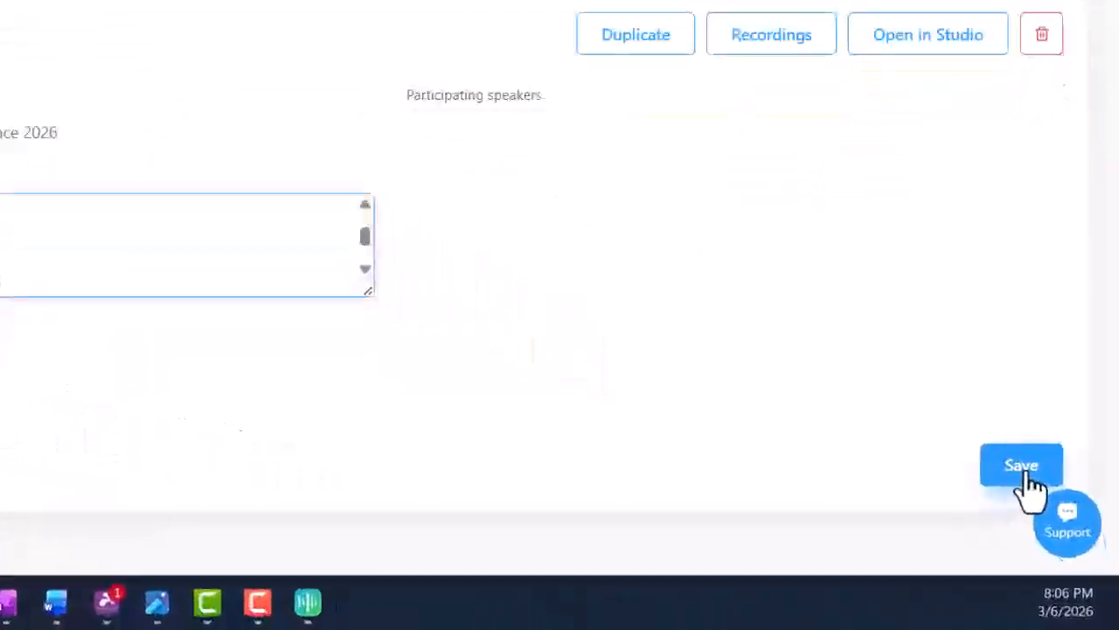
{"action": "left_click", "coordinate": [1020, 466]}
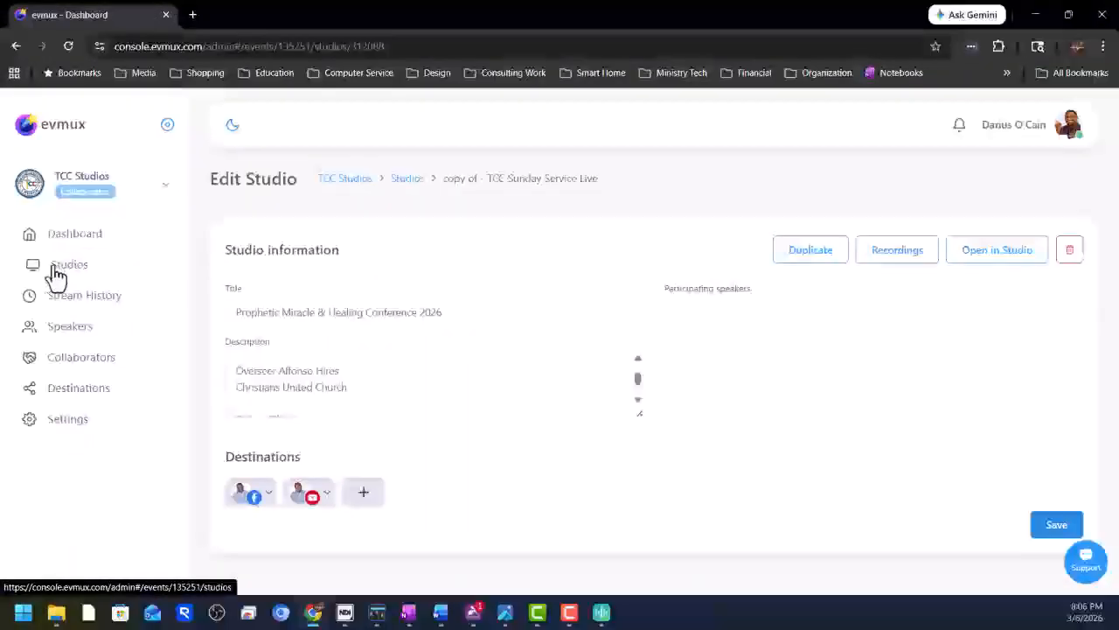
From the Studios list, open the Prophetic Miracle & Healing Conference 2026 studio in the editor.
{"action": "left_click", "coordinate": [56, 275]}
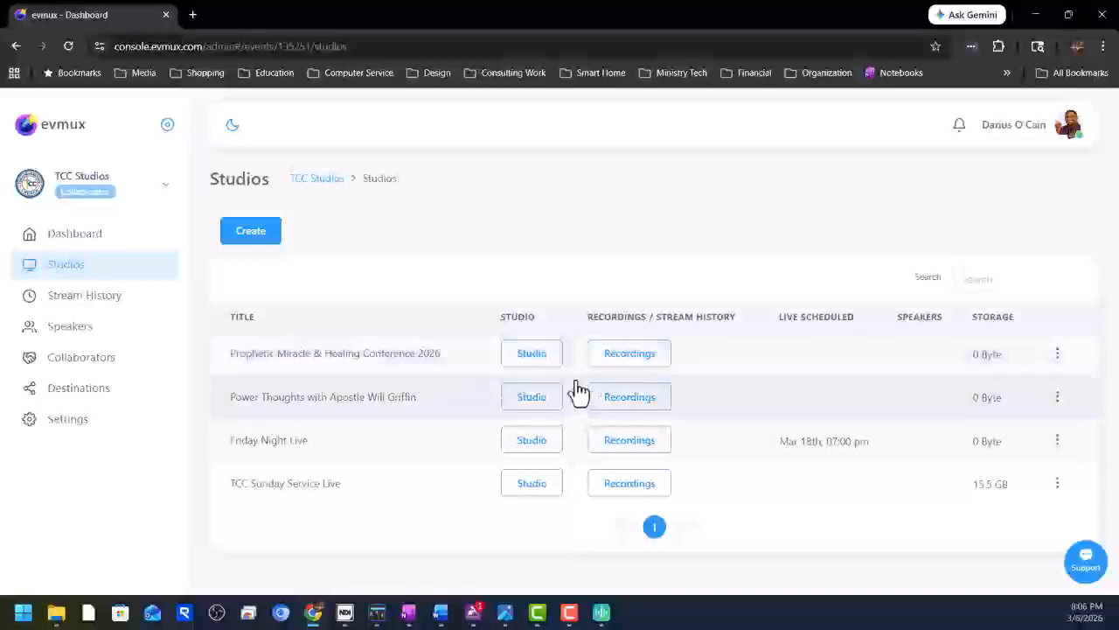
{"action": "left_click", "coordinate": [532, 353]}
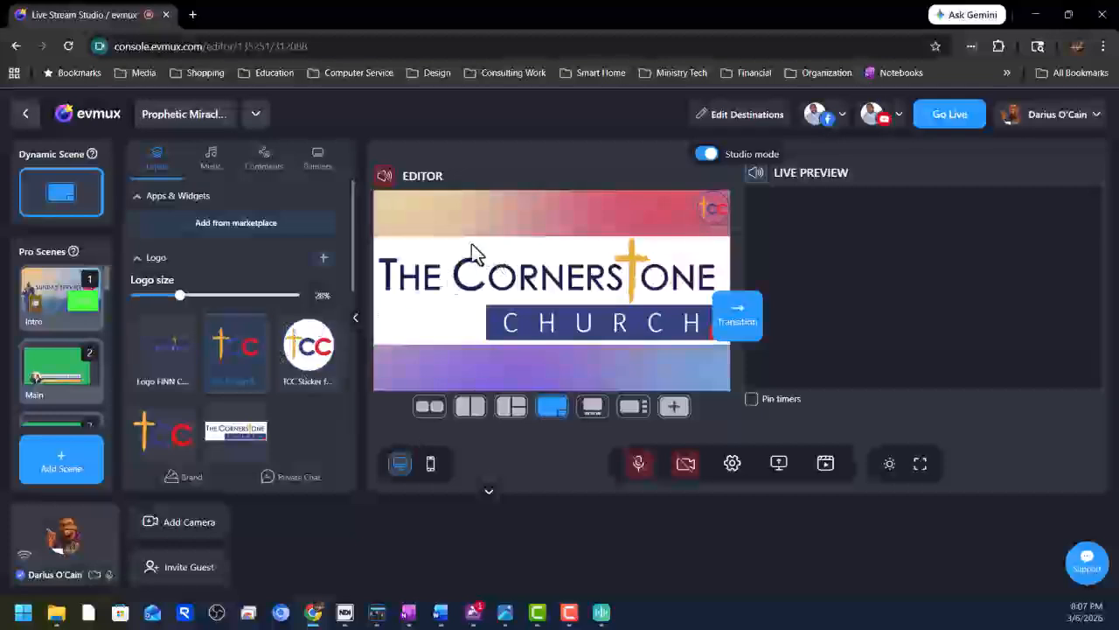
{"action": "mouse_move", "coordinate": [35, 205]}
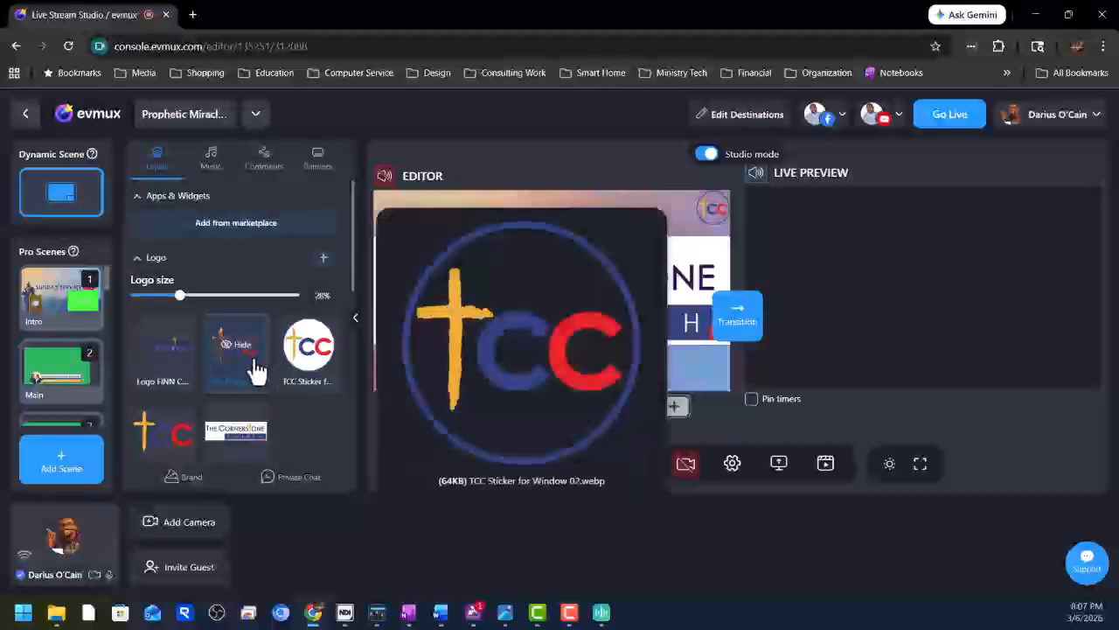
{"action": "scroll", "coordinate": [280, 376], "scroll_direction": "down", "scroll_amount": 3}
{"action": "scroll", "coordinate": [281, 382], "scroll_direction": "down", "scroll_amount": 2}
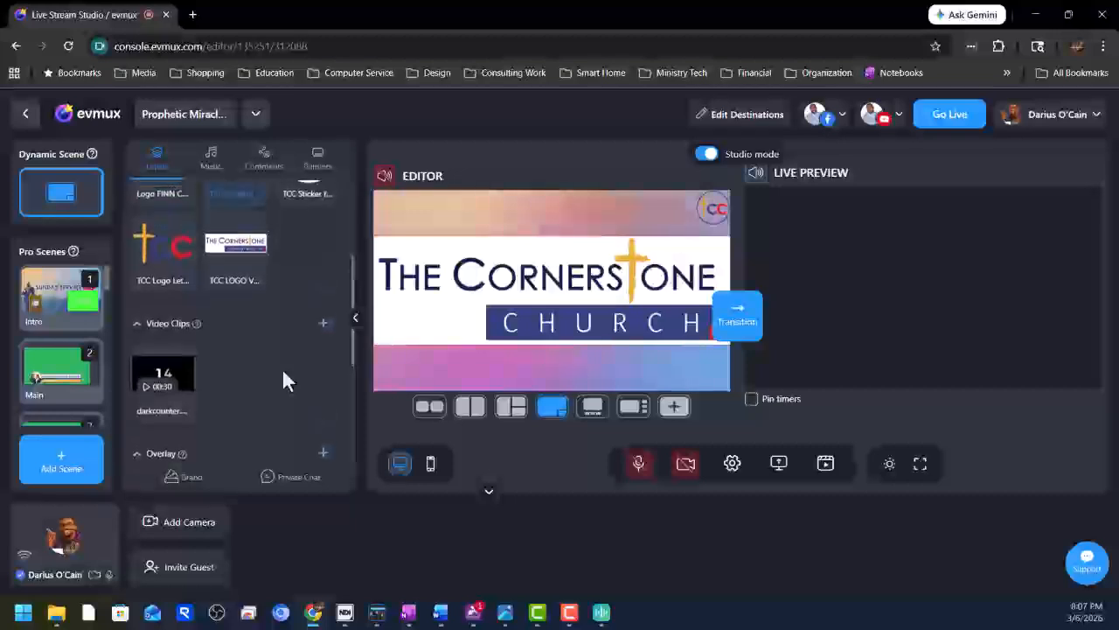
{"action": "scroll", "coordinate": [282, 381], "scroll_direction": "up", "scroll_amount": 5}
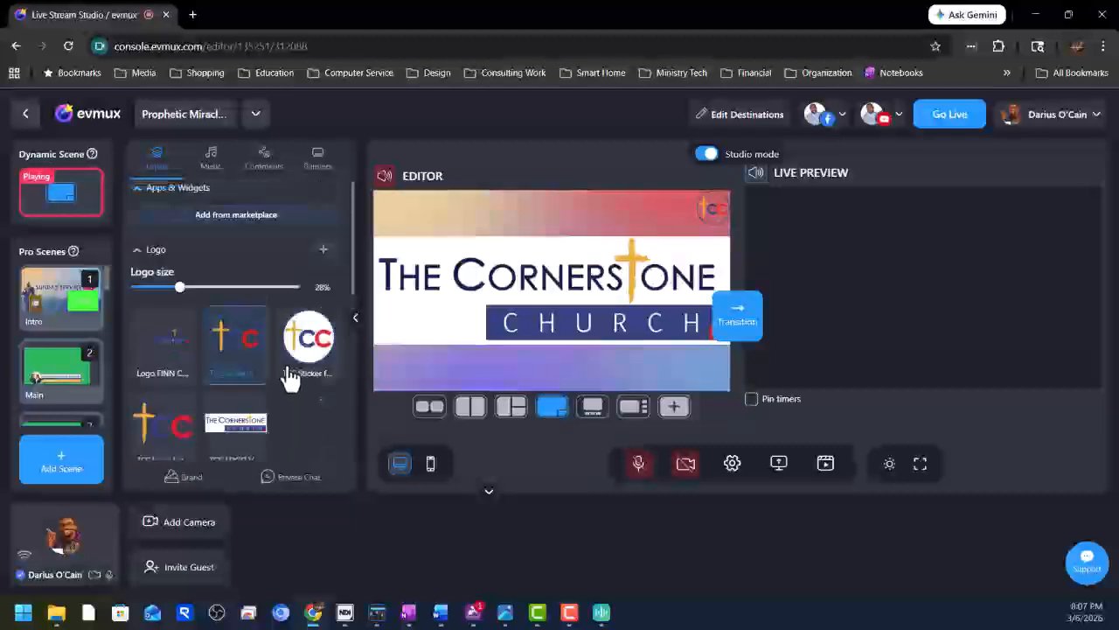
{"action": "mouse_move", "coordinate": [286, 341]}
{"action": "scroll", "coordinate": [284, 345], "scroll_direction": "down", "scroll_amount": 5}
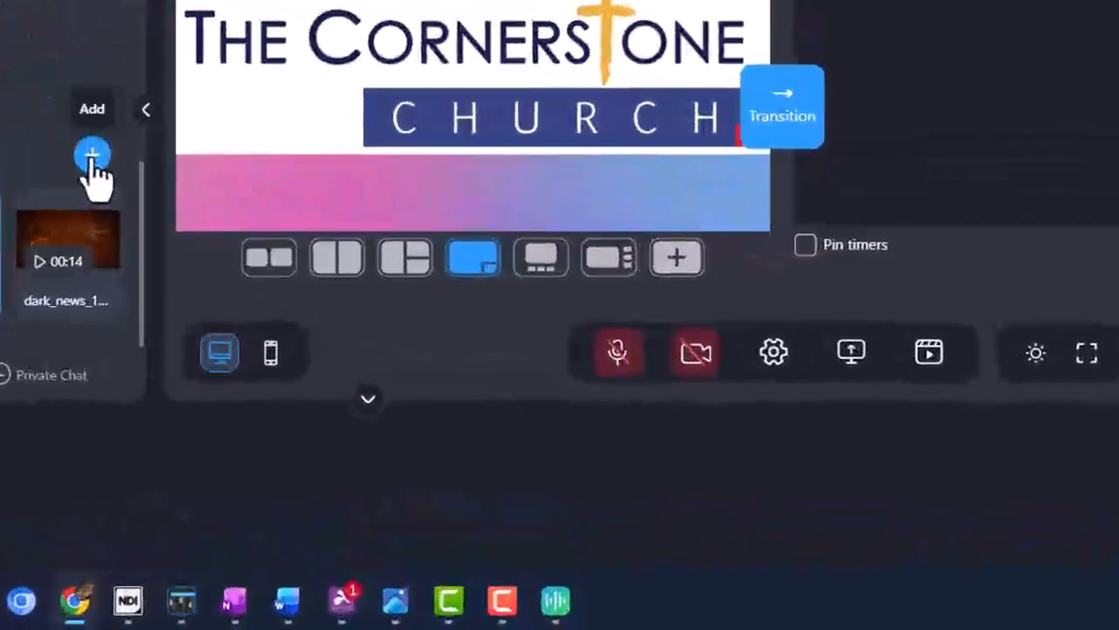
Upload TCC Conference.png as a new background image.
{"action": "left_click", "coordinate": [90, 157]}
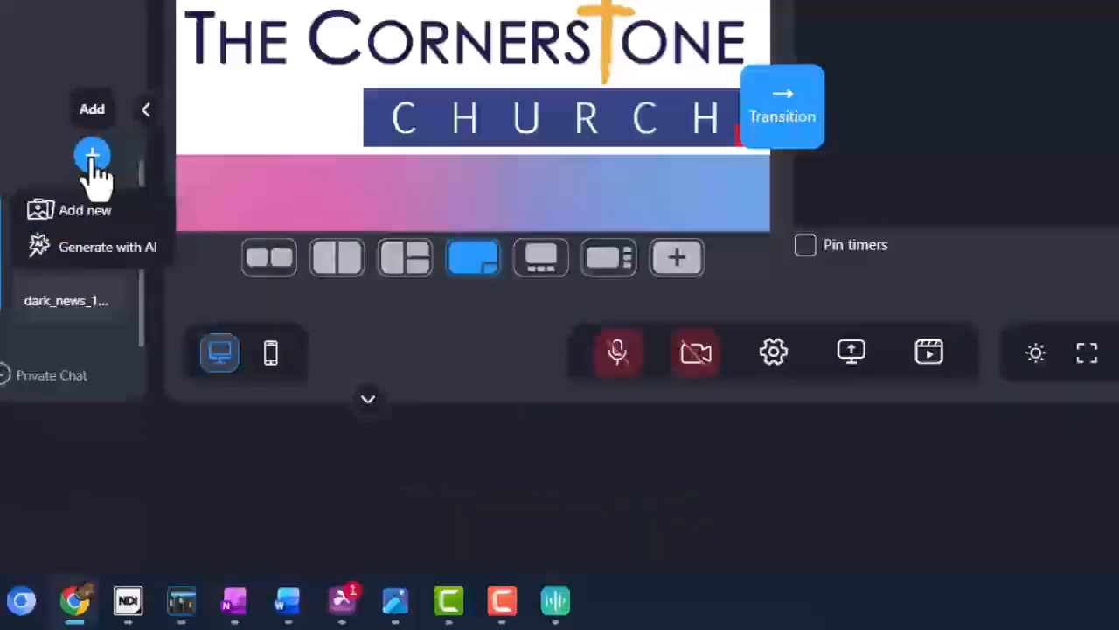
{"action": "left_click", "coordinate": [88, 214]}
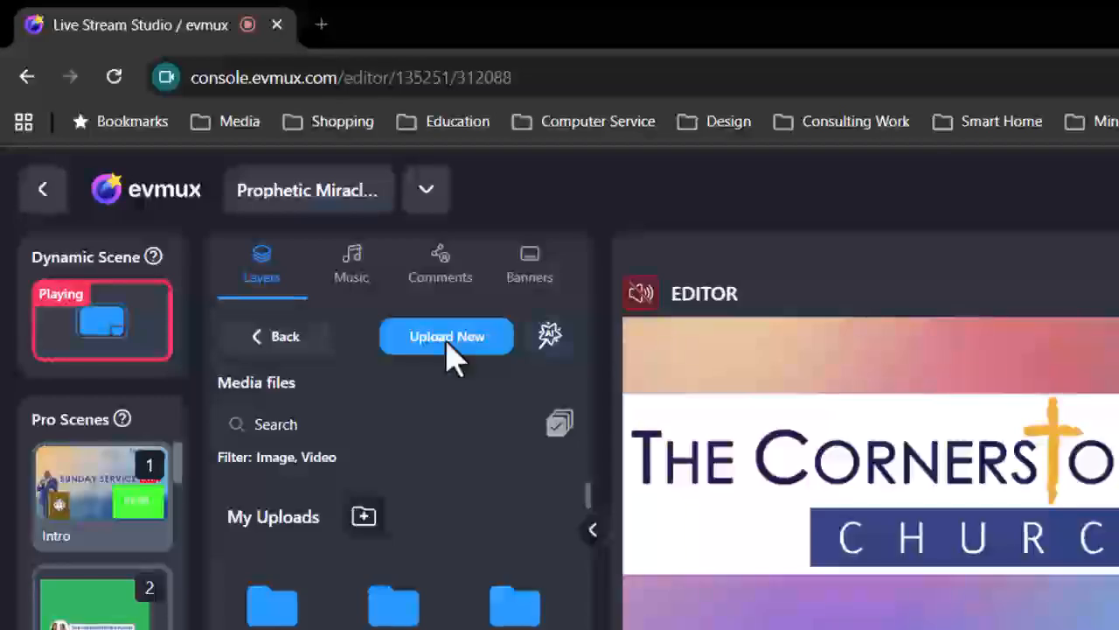
{"action": "left_click", "coordinate": [447, 341]}
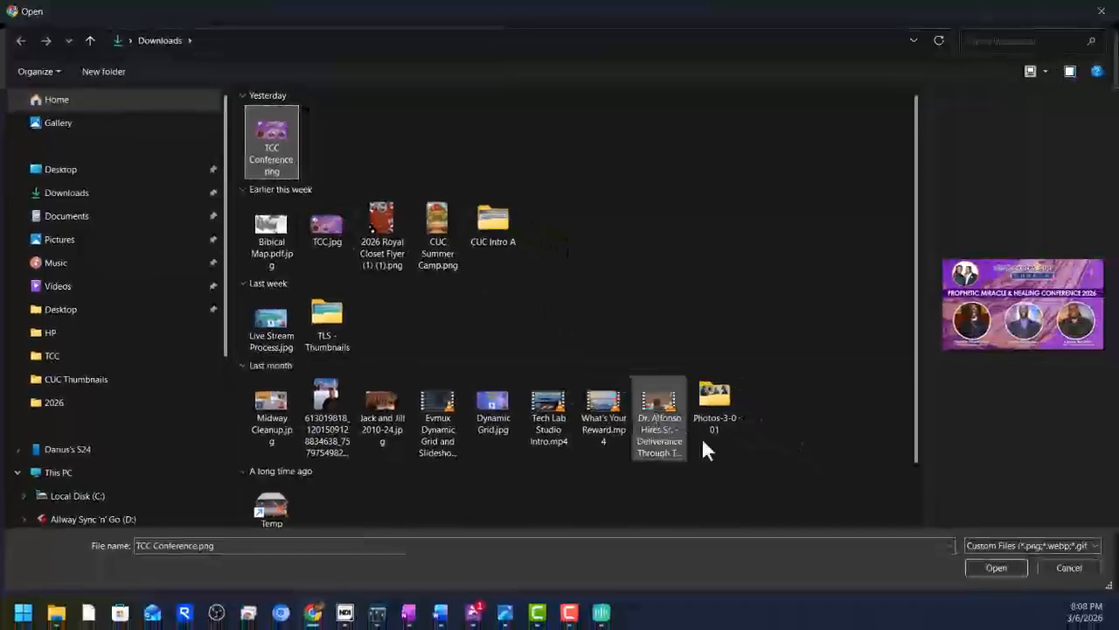
{"action": "left_click", "coordinate": [997, 568]}
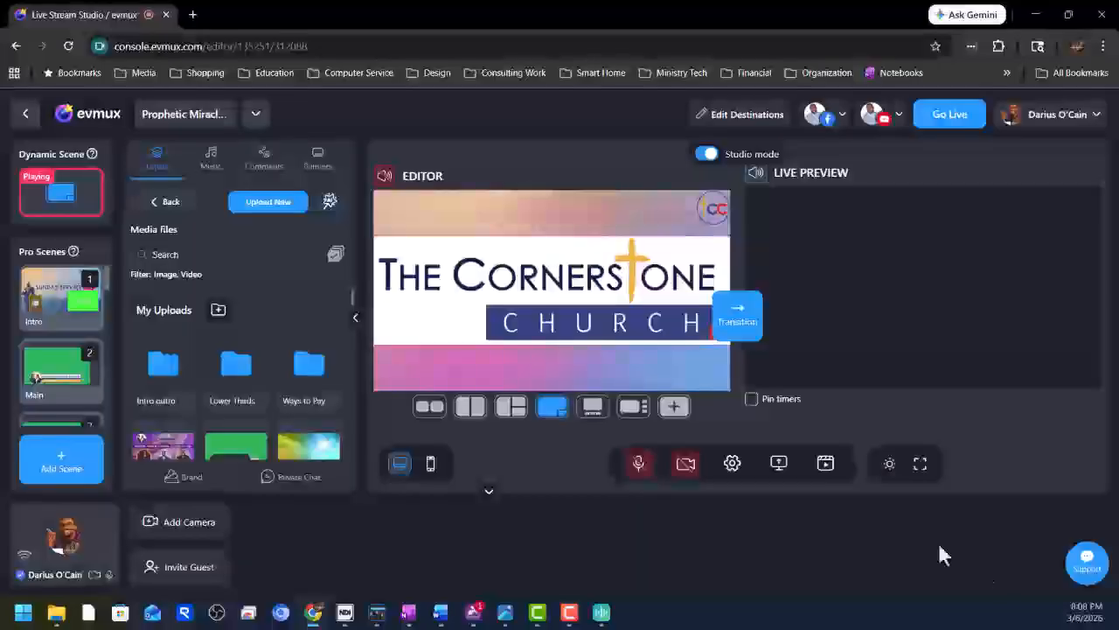
Hide The Cornerstone Church logo overlay in the scene.
{"action": "scroll", "coordinate": [180, 456], "scroll_direction": "down", "scroll_amount": 1}
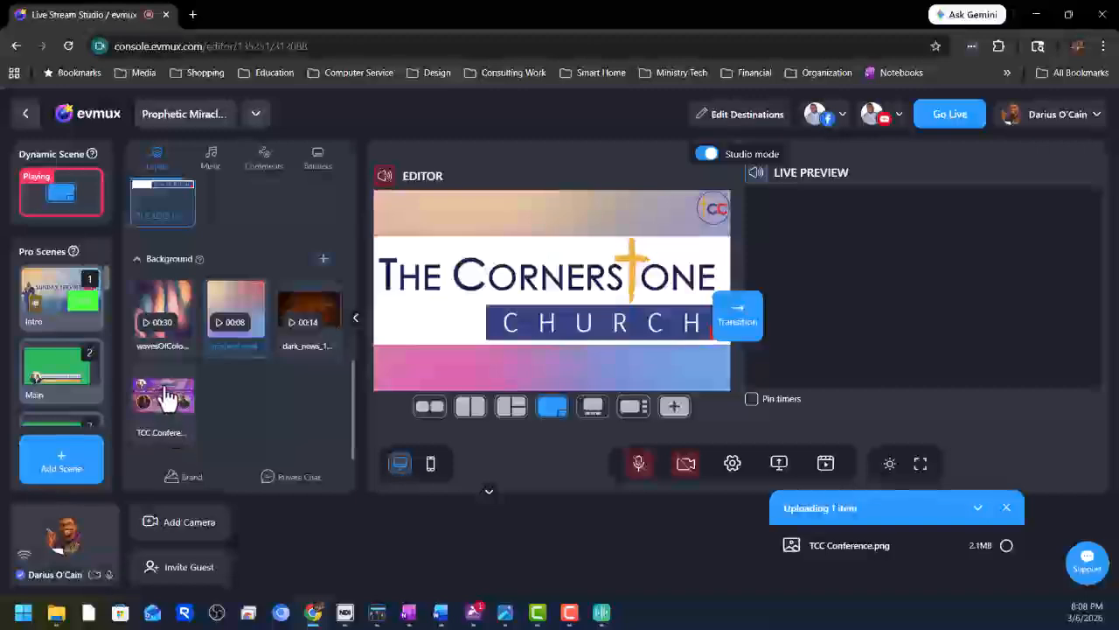
{"action": "mouse_move", "coordinate": [168, 410]}
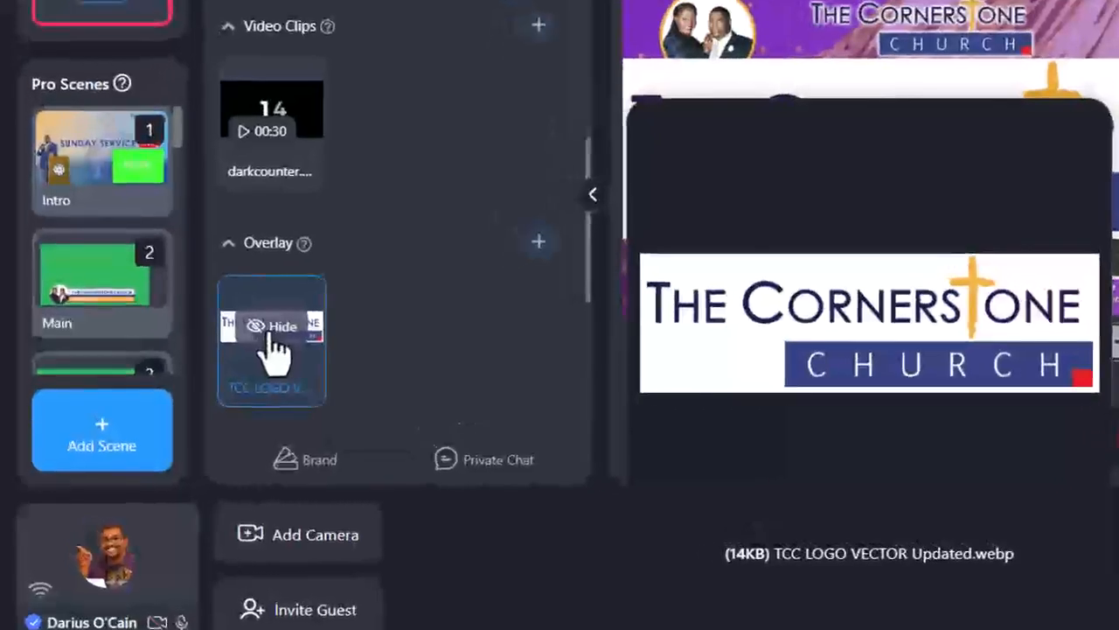
{"action": "left_click", "coordinate": [165, 408]}
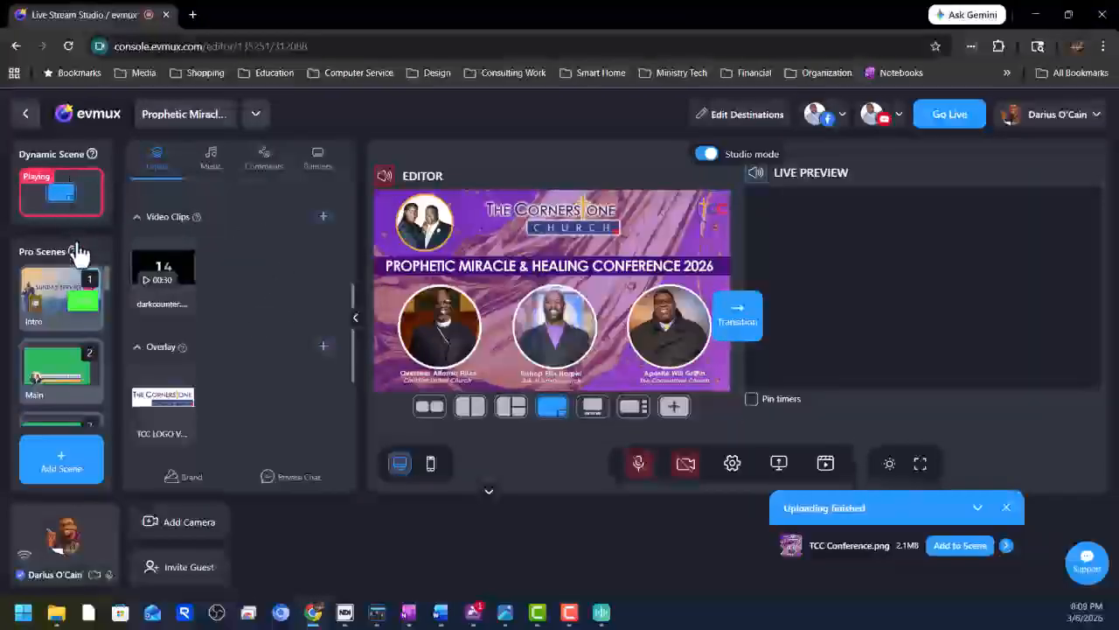
Add the TCC Conference image from Media Files to the Intro scene, maximized to fill the stage.
{"action": "mouse_move", "coordinate": [61, 296]}
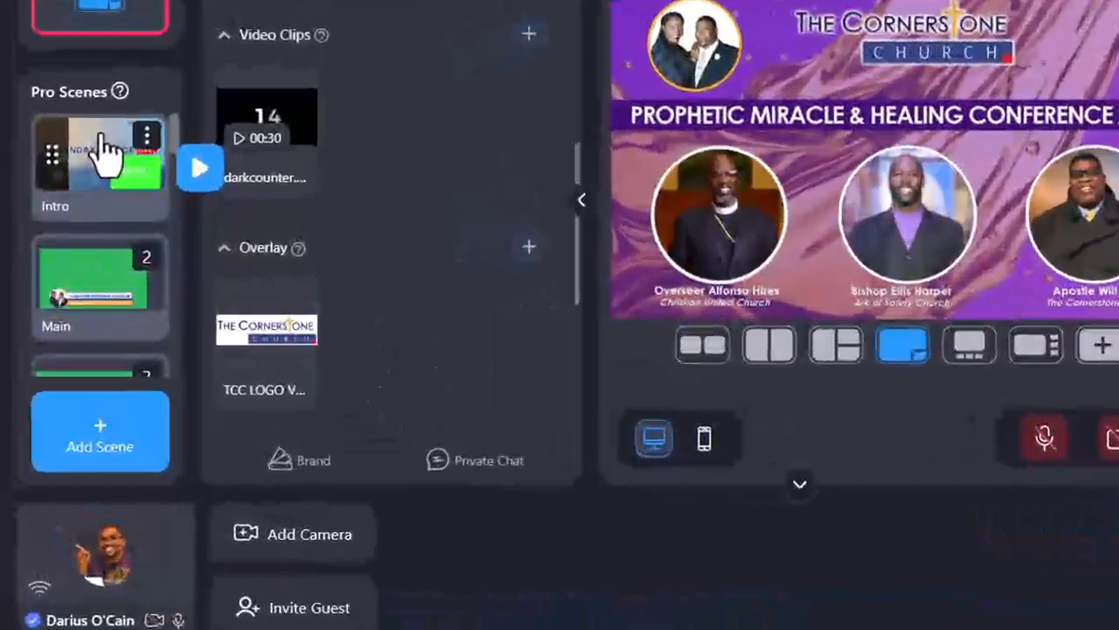
{"action": "left_click", "coordinate": [149, 156]}
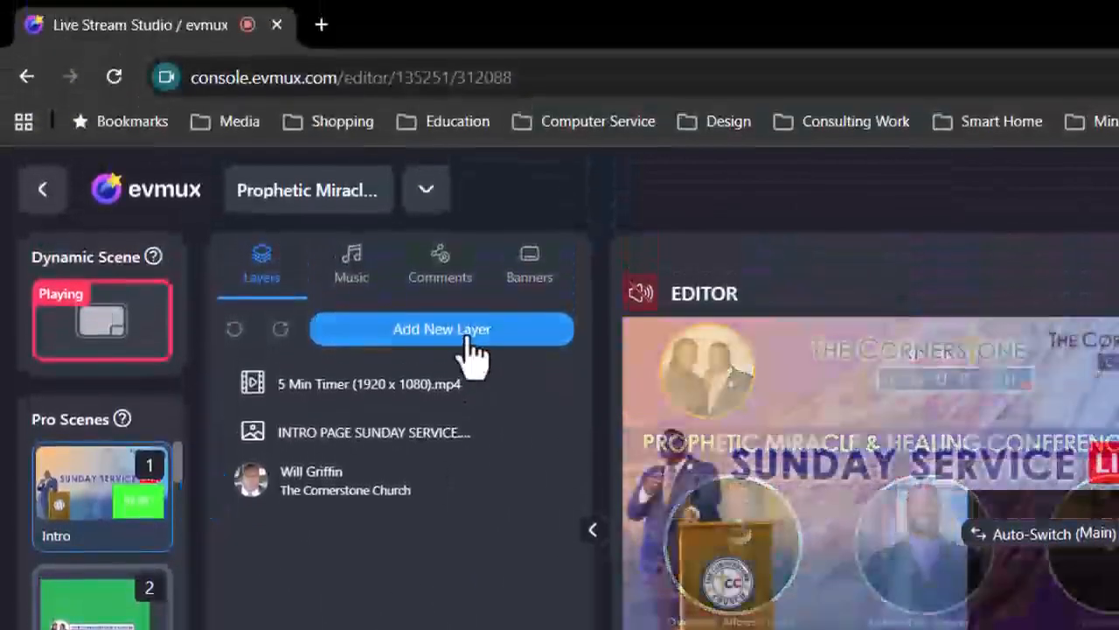
{"action": "left_click", "coordinate": [472, 349]}
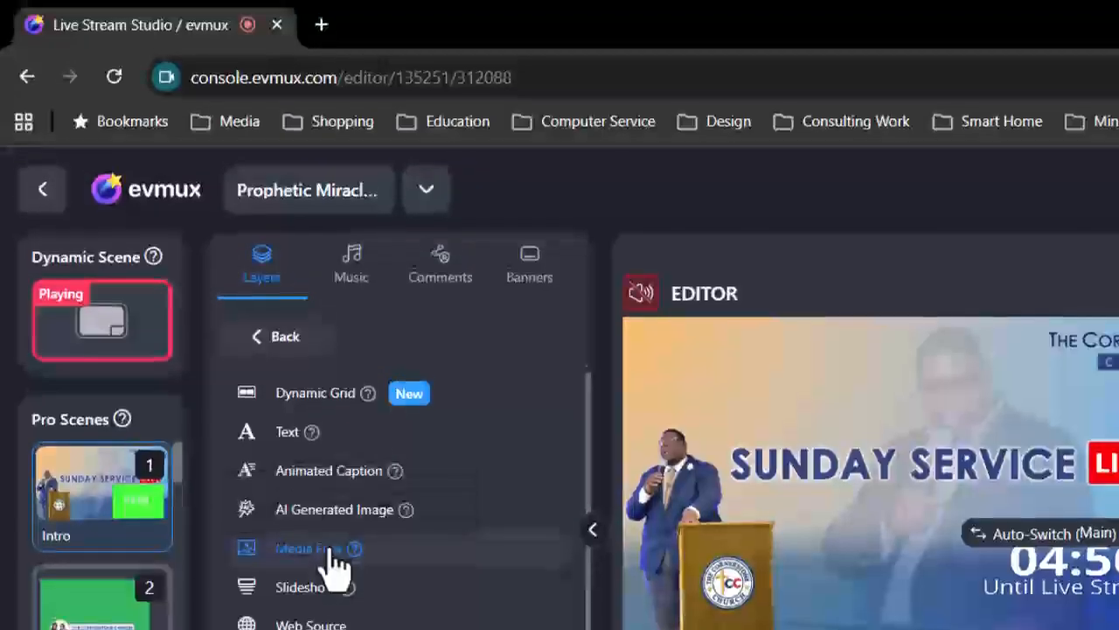
{"action": "left_click", "coordinate": [335, 567]}
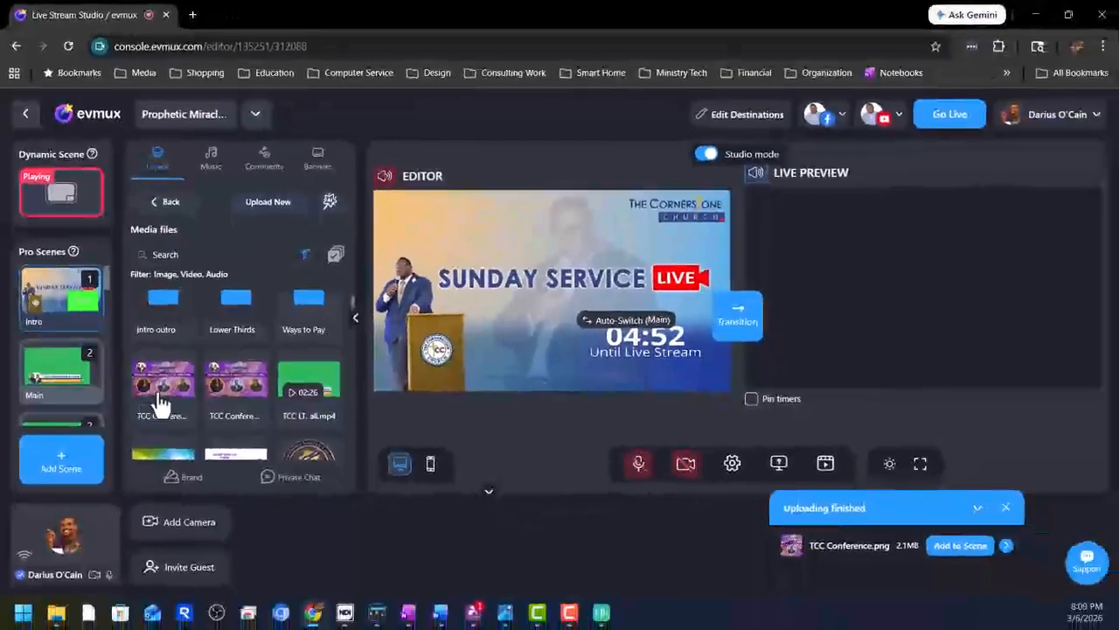
{"action": "left_click", "coordinate": [166, 396]}
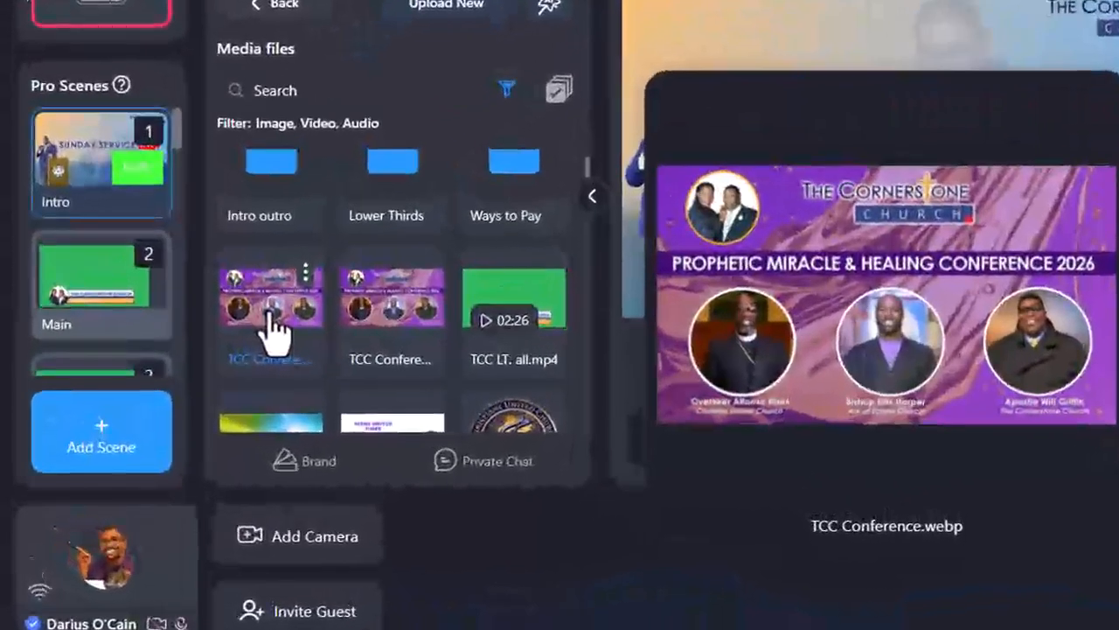
{"action": "left_click", "coordinate": [270, 319]}
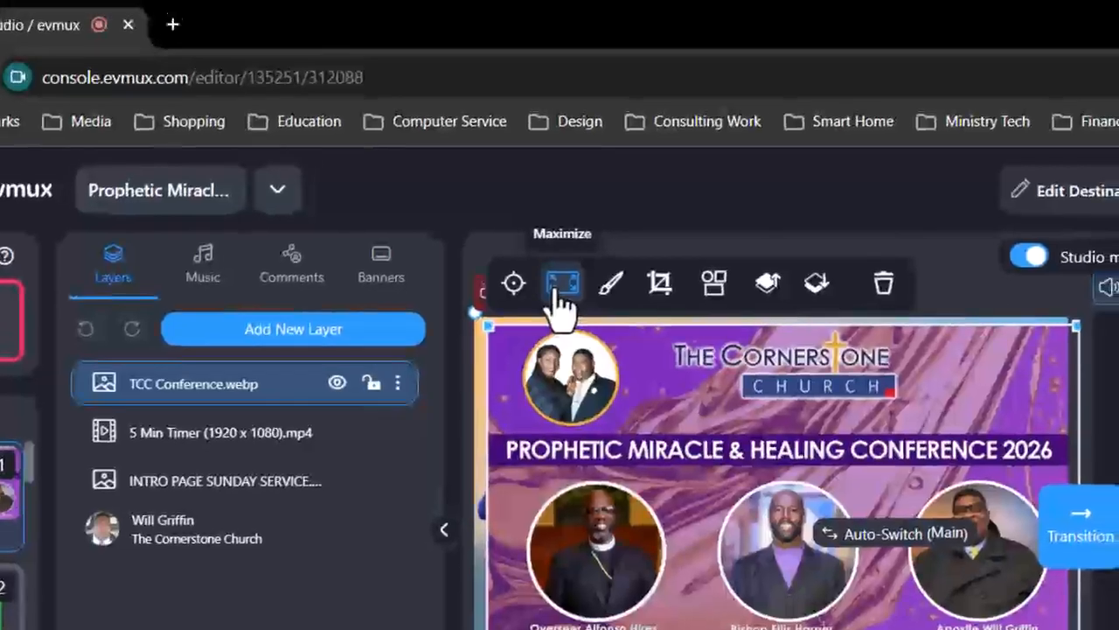
{"action": "left_click", "coordinate": [581, 249]}
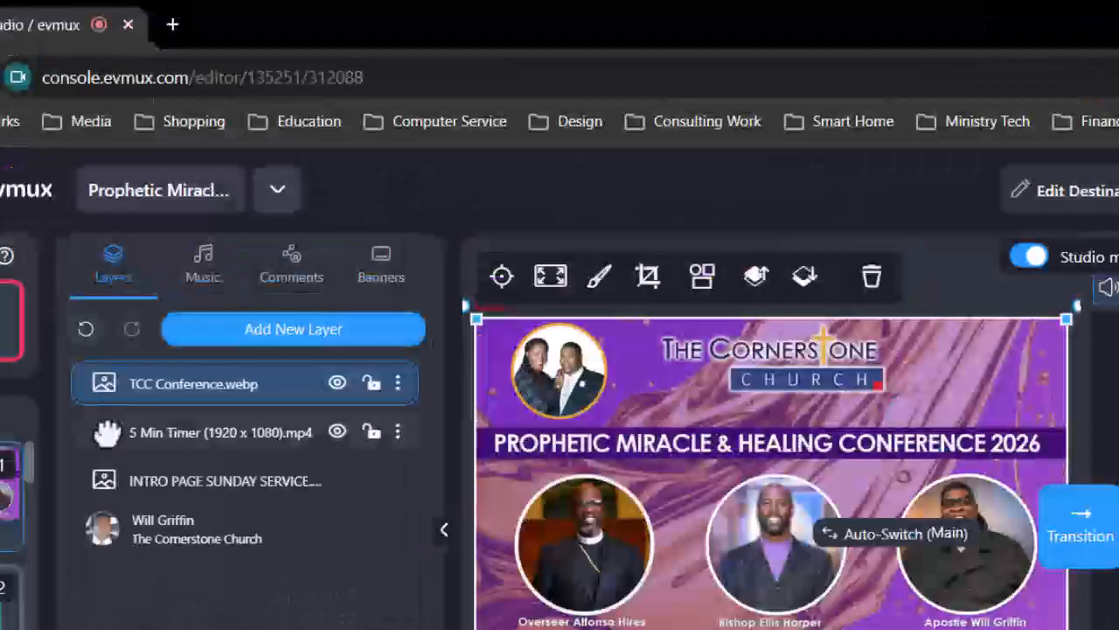
Move the 5 Min Timer layer above the image, shrink it and place it top right.
{"action": "left_click", "coordinate": [149, 255]}
{"action": "left_click_drag", "start_coordinate": [105, 403], "coordinate": [110, 380]}
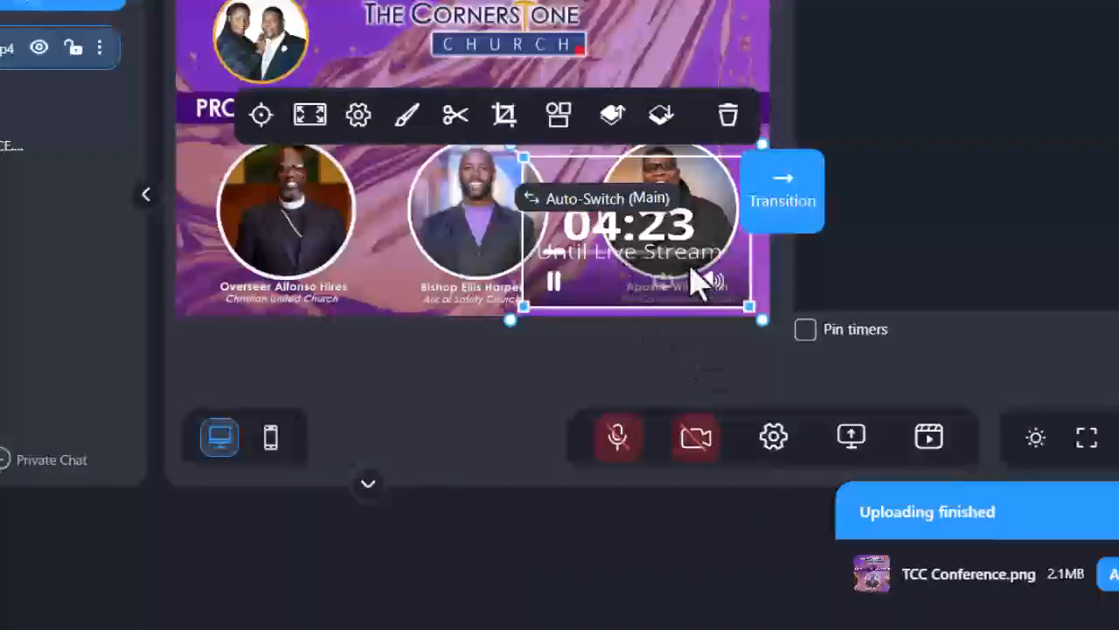
{"action": "left_click_drag", "start_coordinate": [713, 183], "coordinate": [720, 22]}
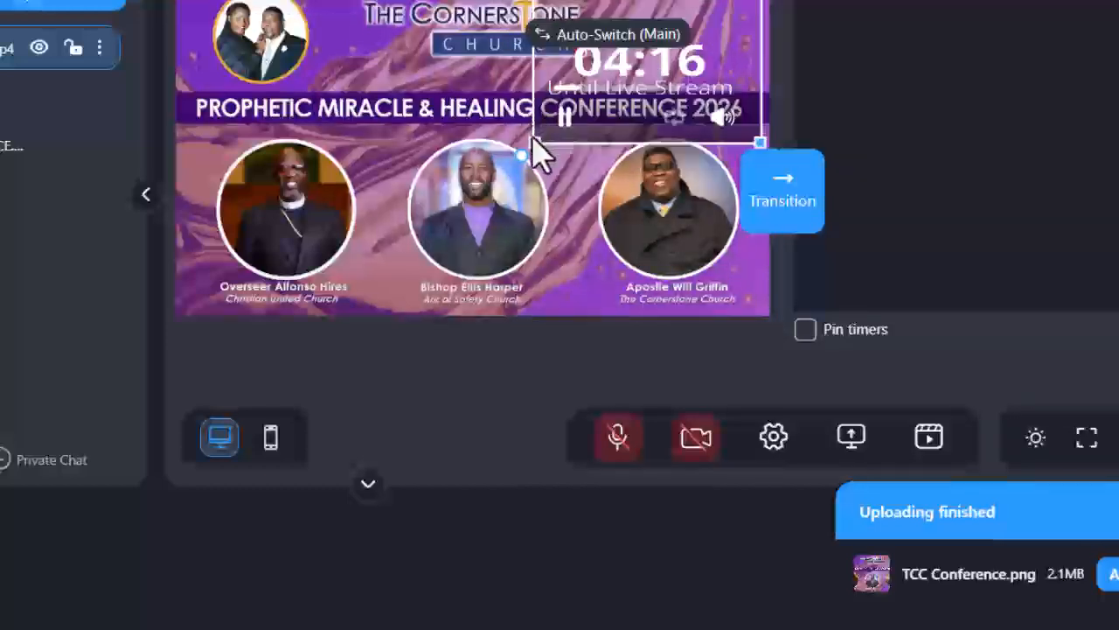
{"action": "left_click_drag", "start_coordinate": [530, 140], "coordinate": [613, 91]}
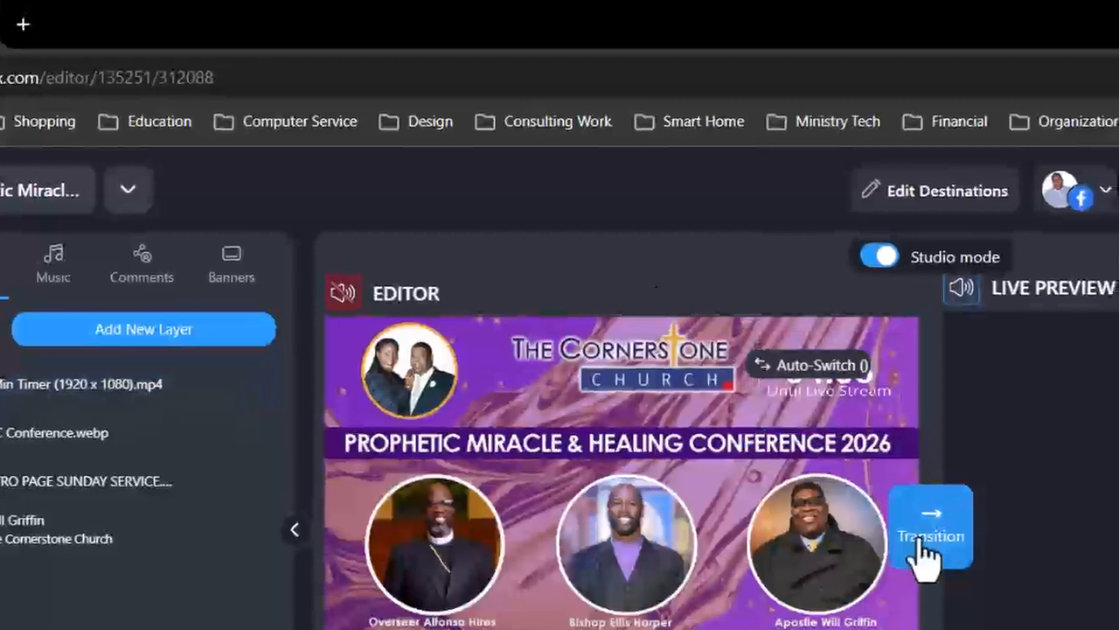
Transition the Intro scene to the live preview and load the Main scene into the editor.
{"action": "left_click", "coordinate": [925, 551]}
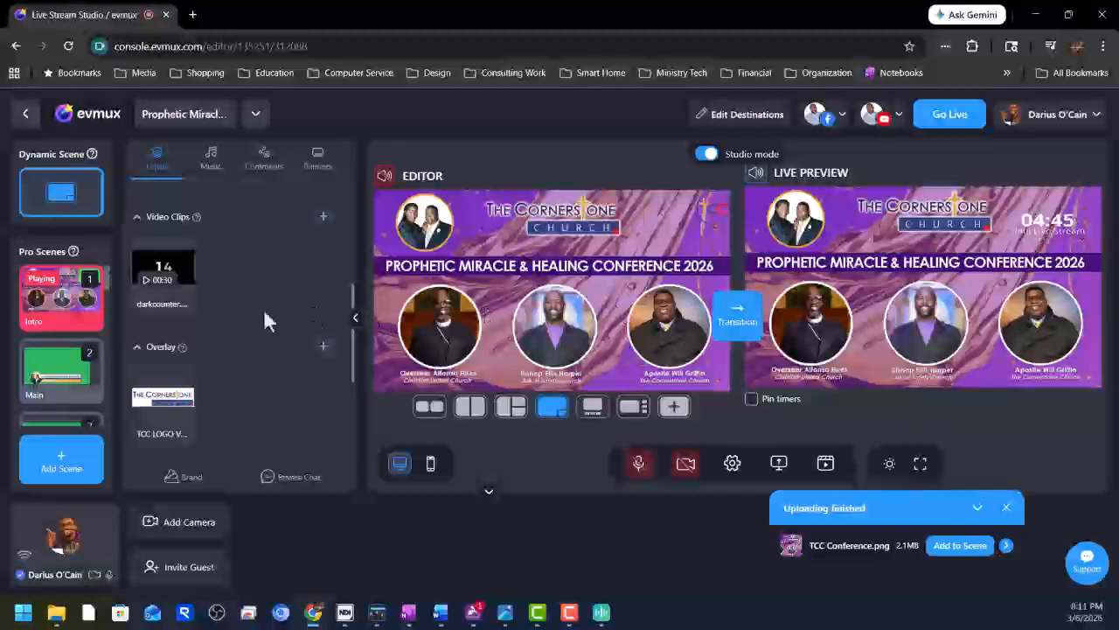
{"action": "left_click", "coordinate": [31, 380]}
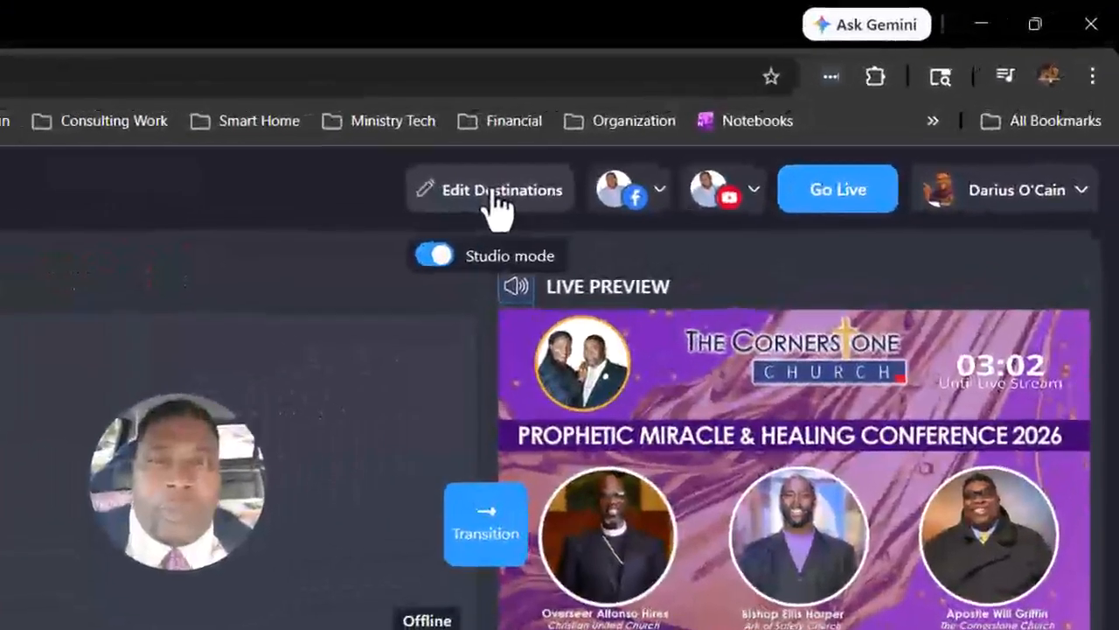
Open Edit Destinations and enable guest destinations alongside Facebook and YouTube.
{"action": "left_click", "coordinate": [470, 213]}
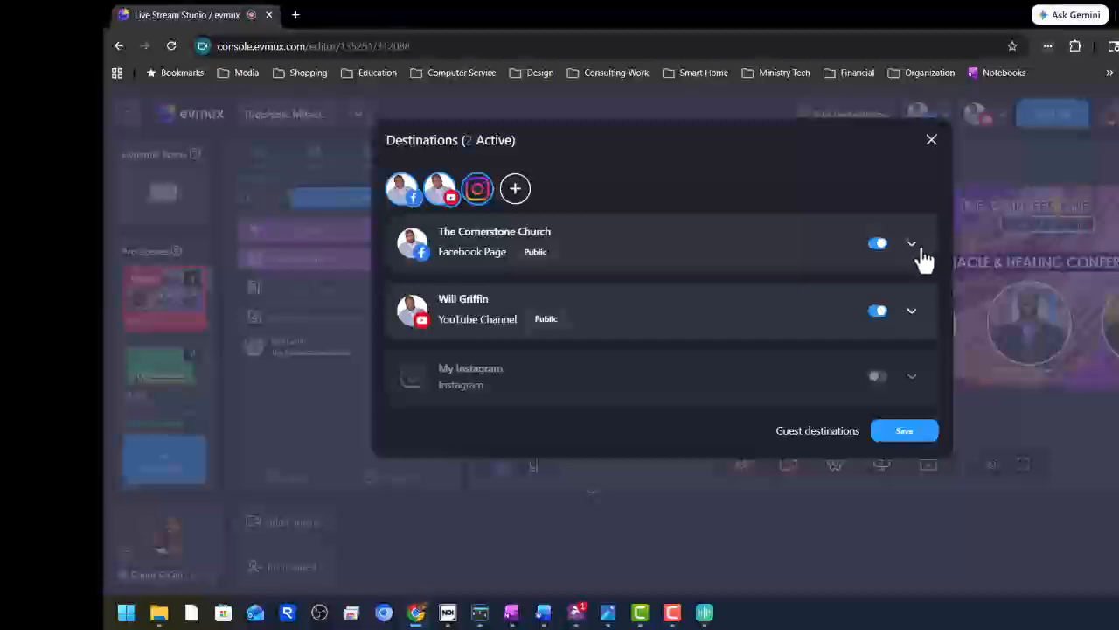
{"action": "mouse_move", "coordinate": [768, 437]}
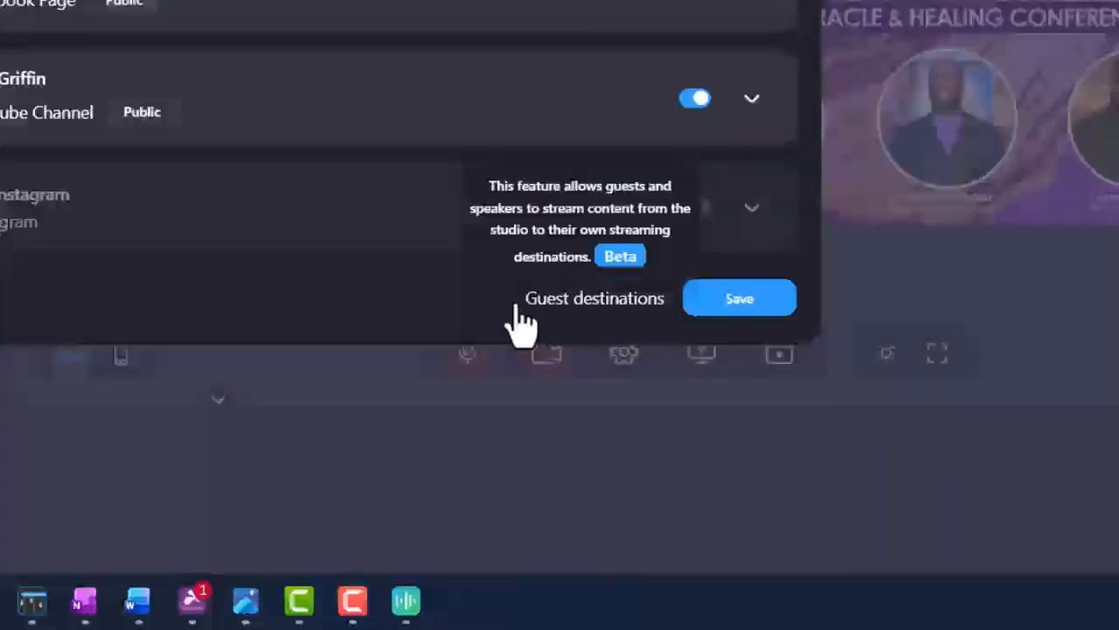
{"action": "left_click", "coordinate": [512, 303]}
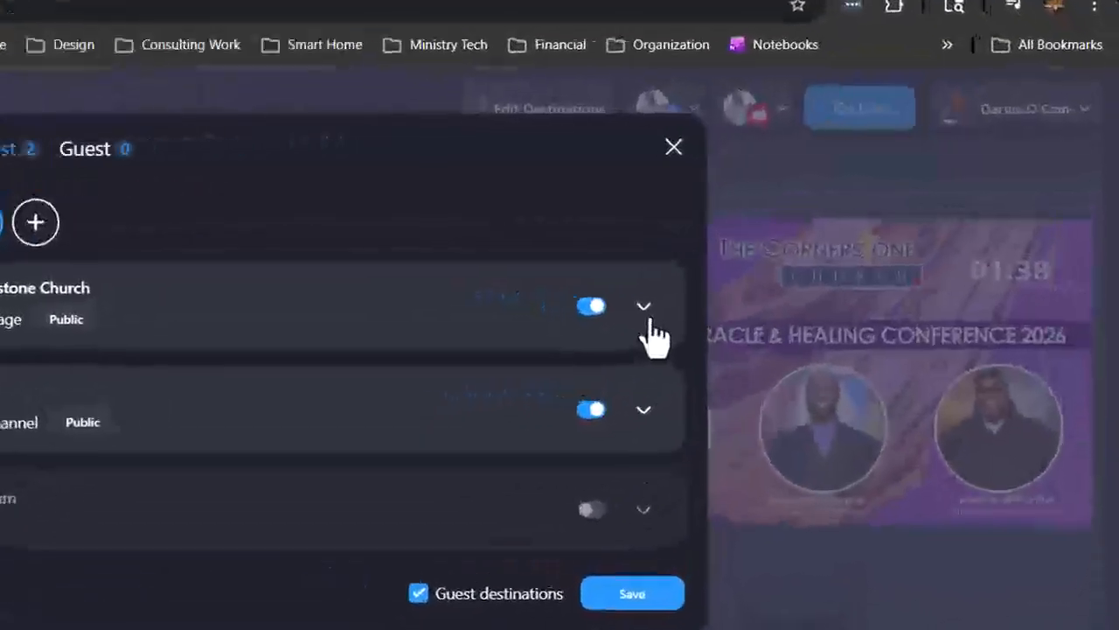
Set the Facebook destination title to 'Prophetic Miricle & Healing Conference 2026'.
{"action": "left_click", "coordinate": [602, 325]}
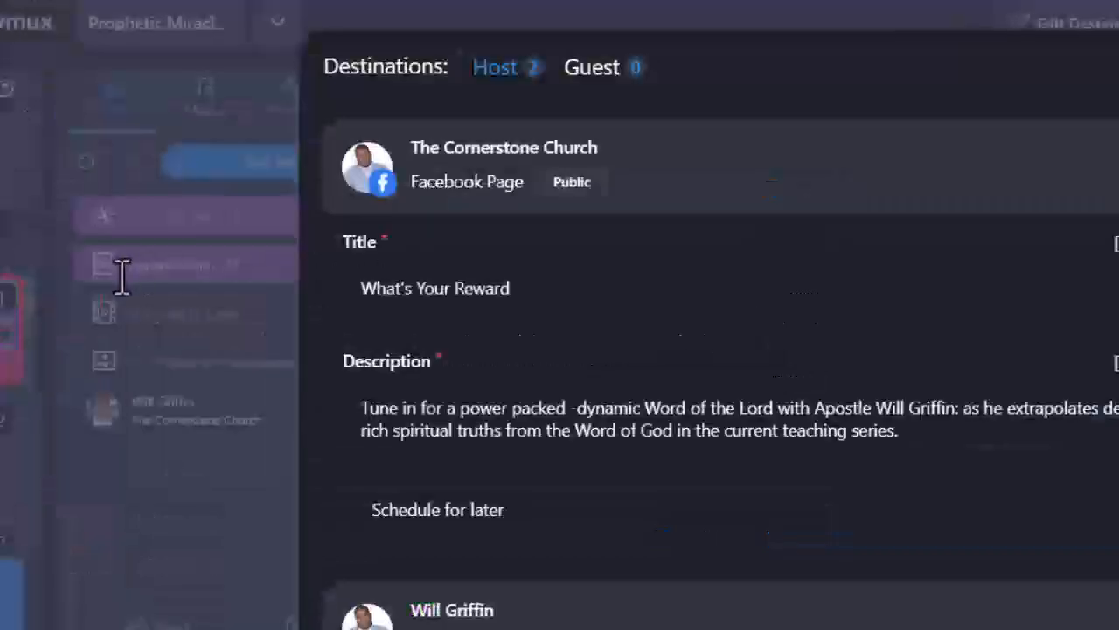
{"action": "left_click", "coordinate": [314, 284]}
{"action": "left_click_drag", "start_coordinate": [360, 290], "coordinate": [545, 275]}
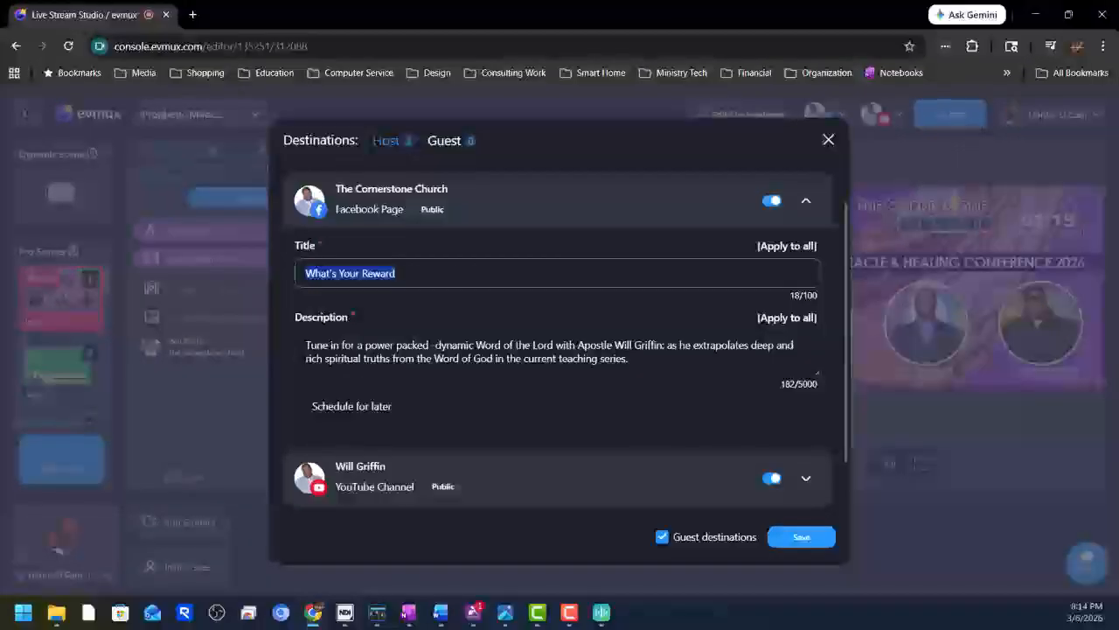
{"action": "type", "text": "Prophetic Miracle & Healing Conference 2026"}
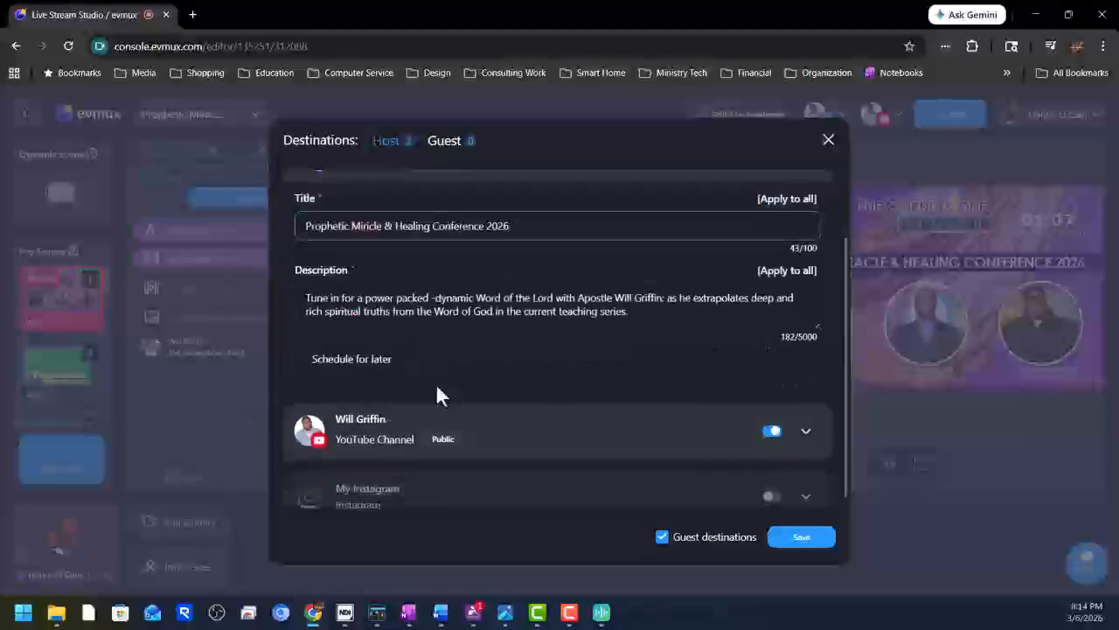
{"action": "scroll", "coordinate": [436, 383], "scroll_direction": "down", "scroll_amount": 1}
{"action": "scroll", "coordinate": [436, 383], "scroll_direction": "up", "scroll_amount": 2}
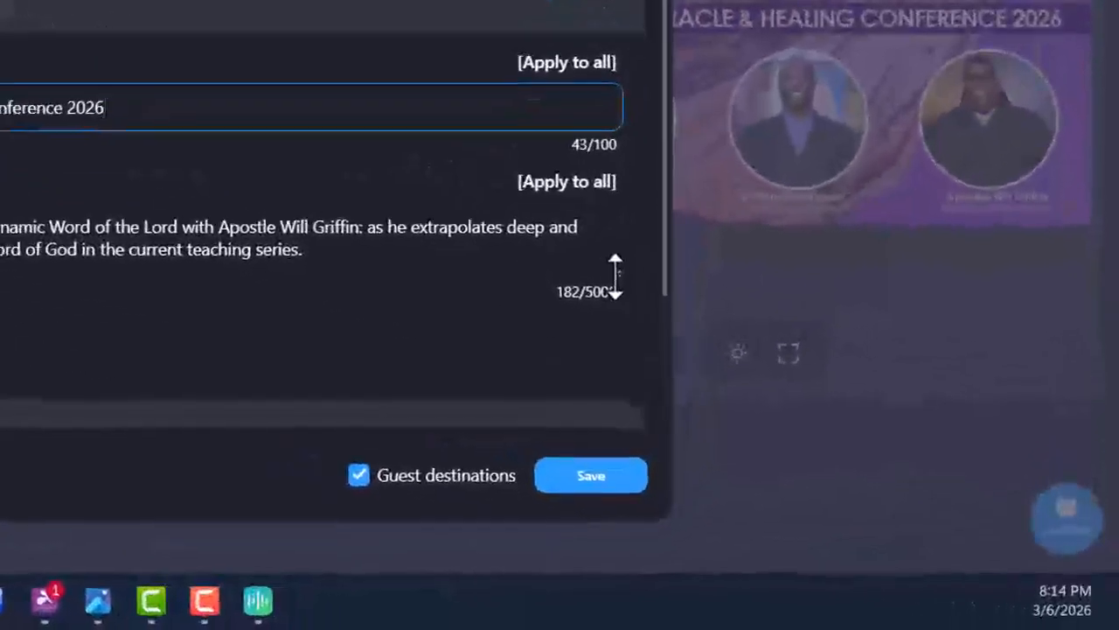
Replace the description with the event details and apply title and description to all destinations.
{"action": "left_click_drag", "start_coordinate": [615, 278], "coordinate": [627, 454]}
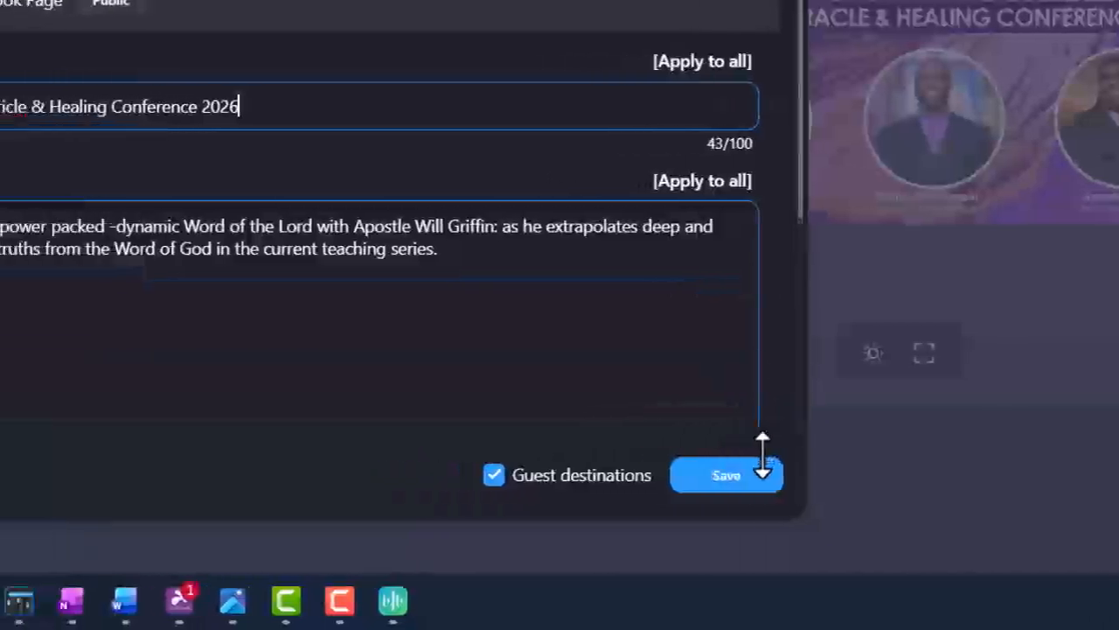
{"action": "left_click_drag", "start_coordinate": [331, 225], "coordinate": [1089, 353]}
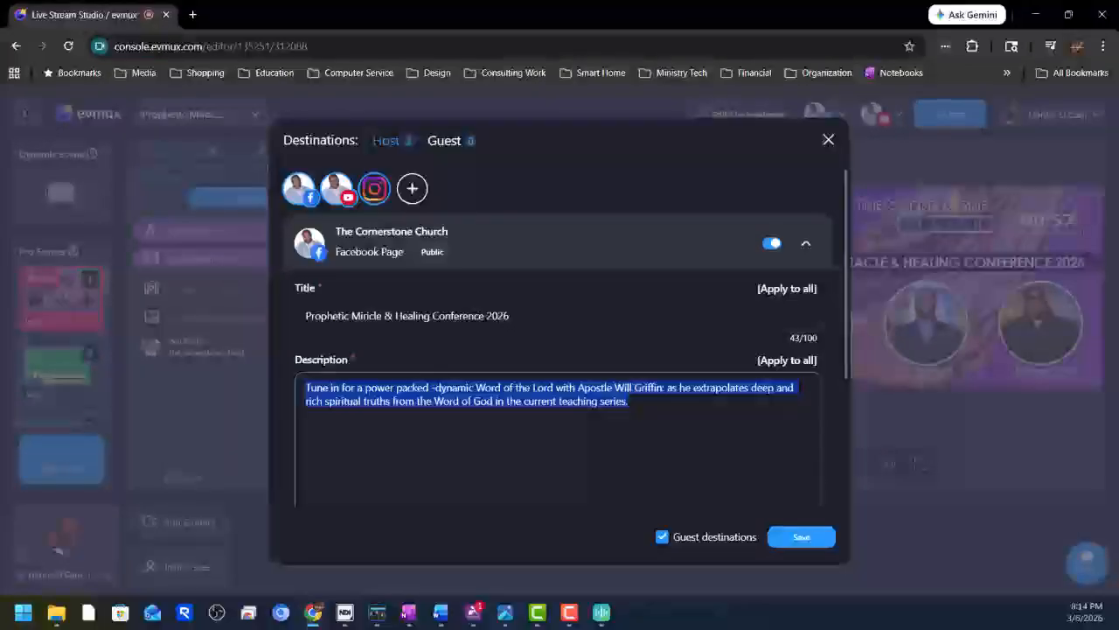
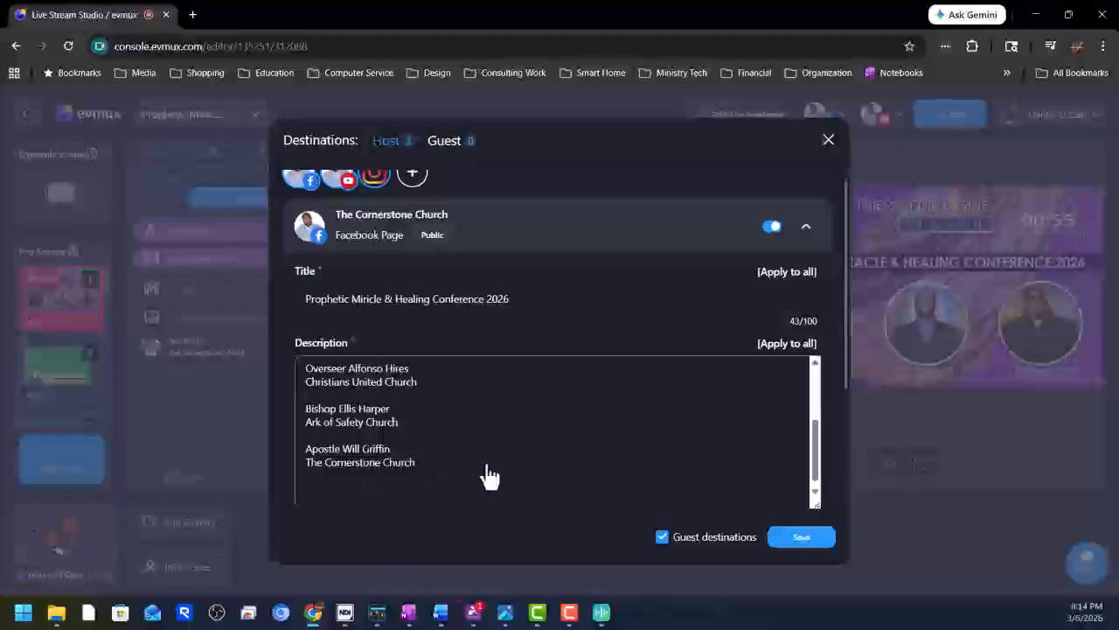
{"action": "scroll", "coordinate": [589, 406], "scroll_direction": "up", "scroll_amount": 5}
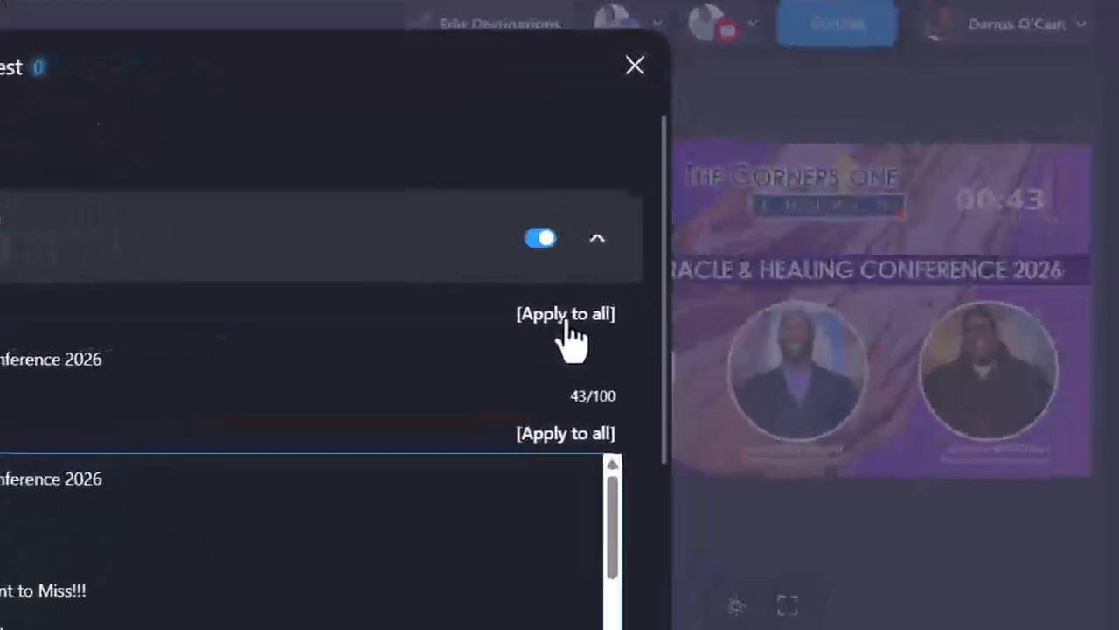
{"action": "left_click", "coordinate": [564, 317]}
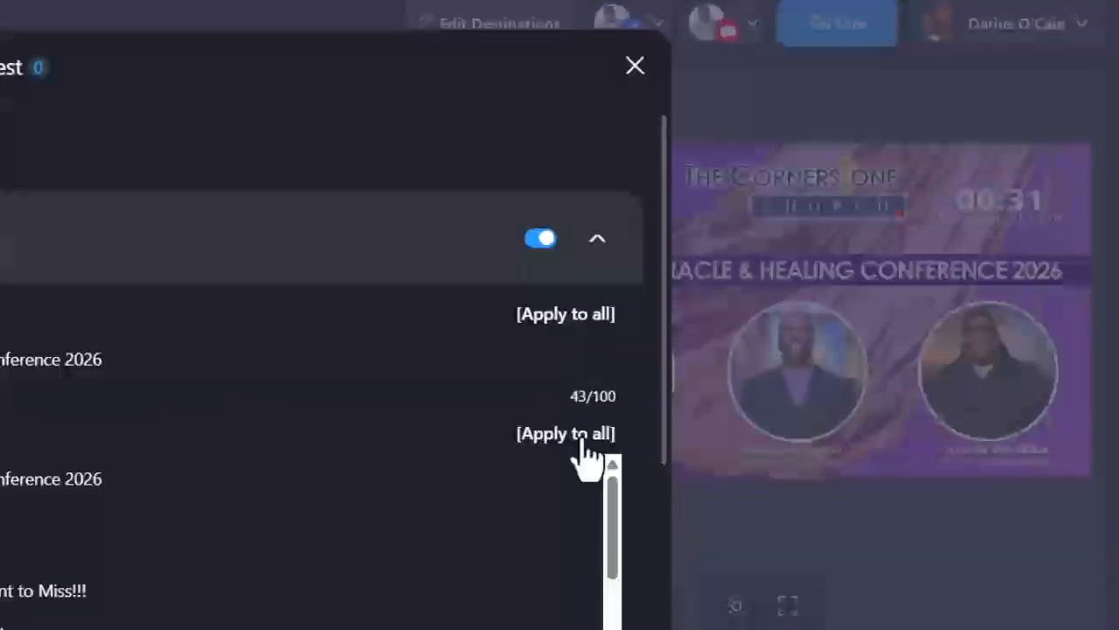
{"action": "left_click", "coordinate": [791, 361]}
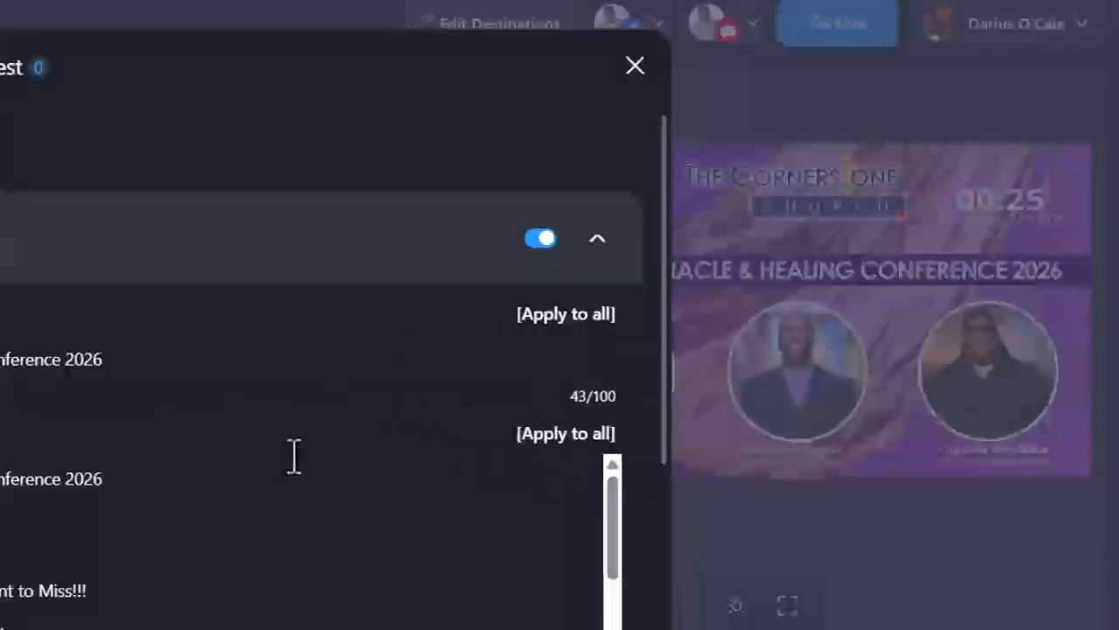
{"action": "scroll", "coordinate": [295, 450], "scroll_direction": "down", "scroll_amount": 8}
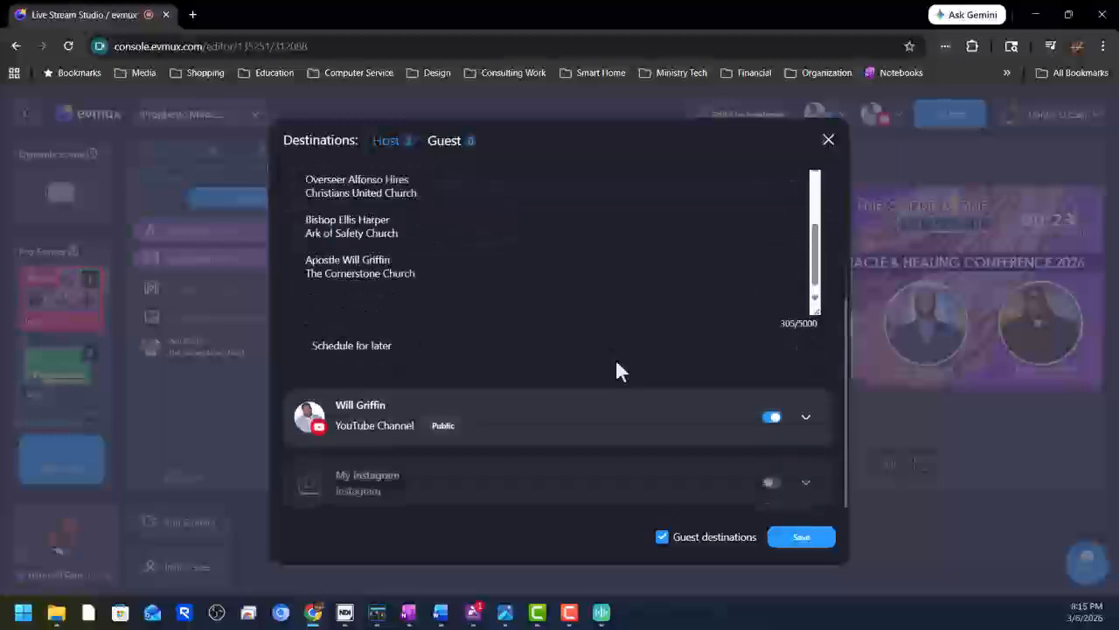
{"action": "scroll", "coordinate": [615, 371], "scroll_direction": "up", "scroll_amount": 1}
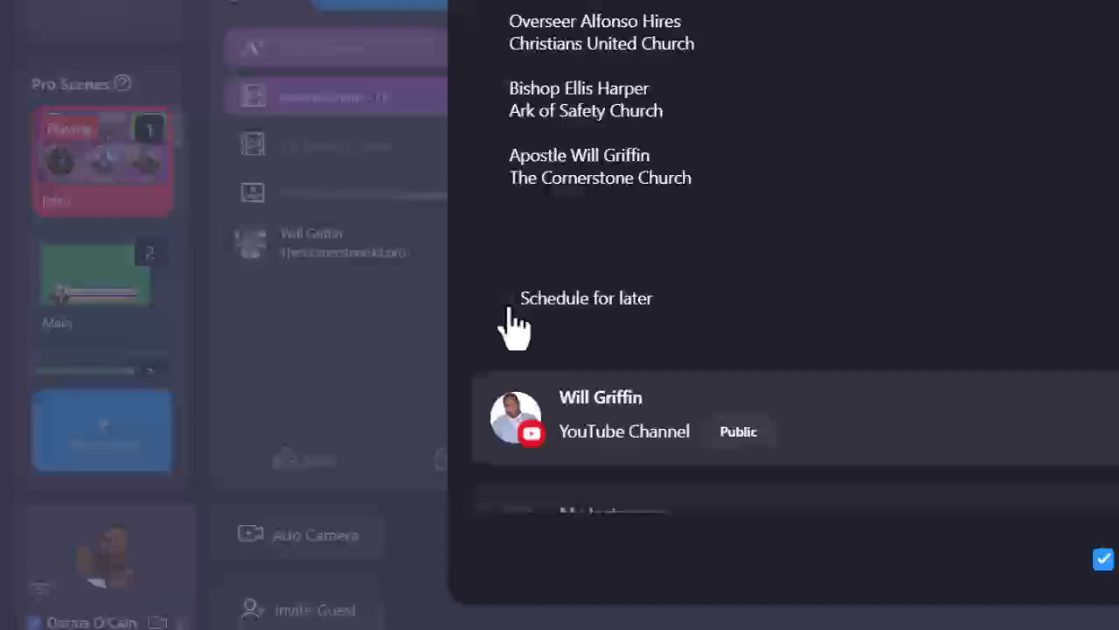
Schedule the Facebook stream for later on March 25th, 2026 at 06:00 pm.
{"action": "left_click", "coordinate": [505, 302]}
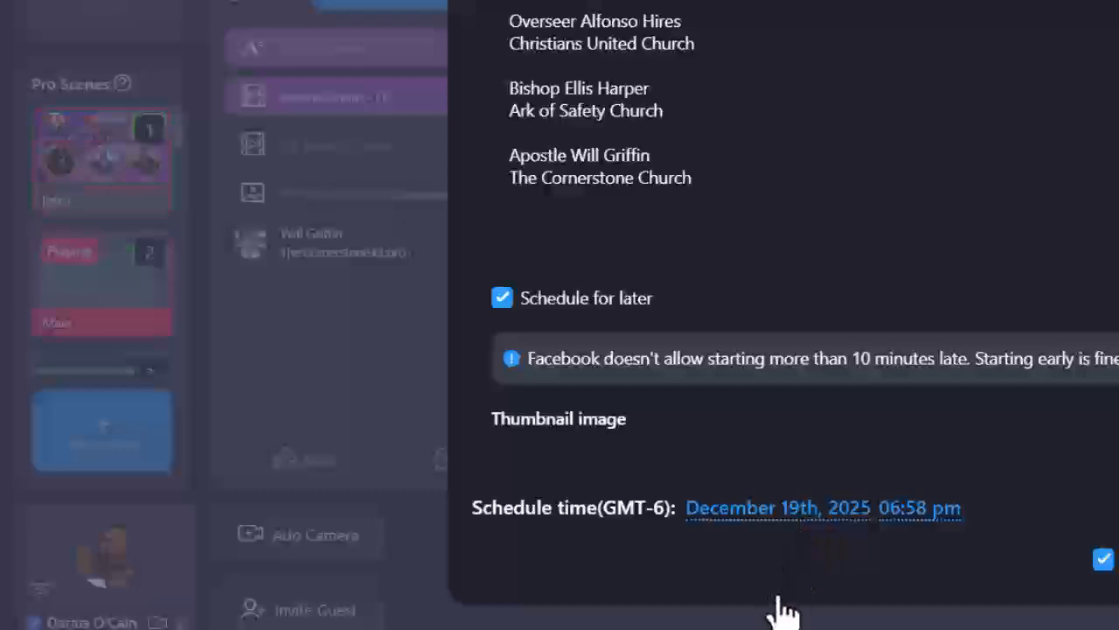
{"action": "left_click", "coordinate": [810, 511]}
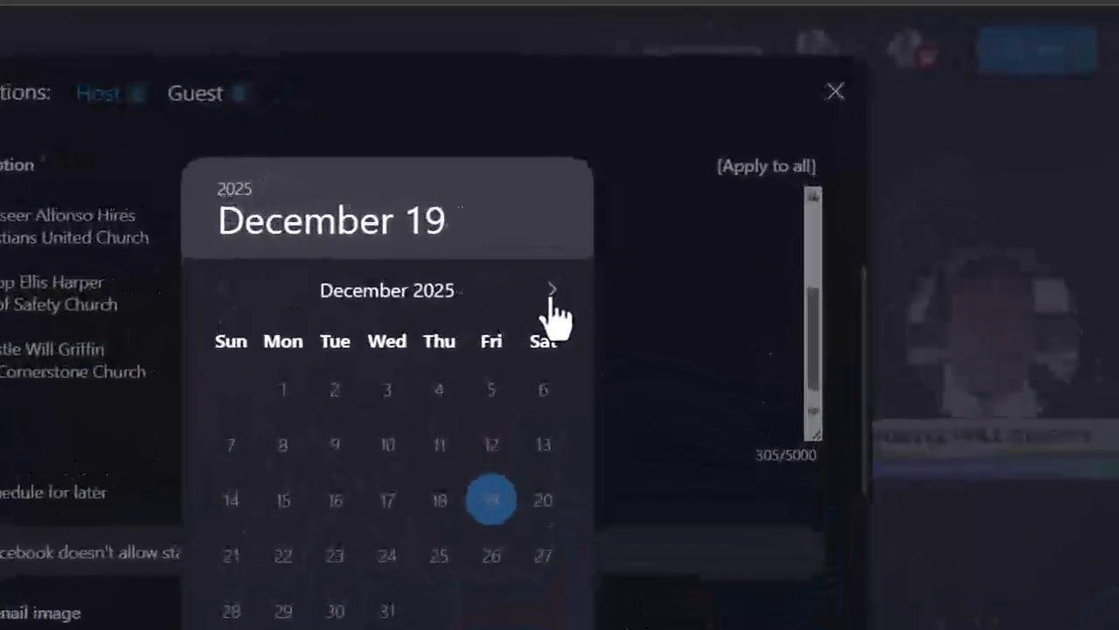
{"action": "left_click", "coordinate": [551, 291]}
{"action": "left_click", "coordinate": [552, 291]}
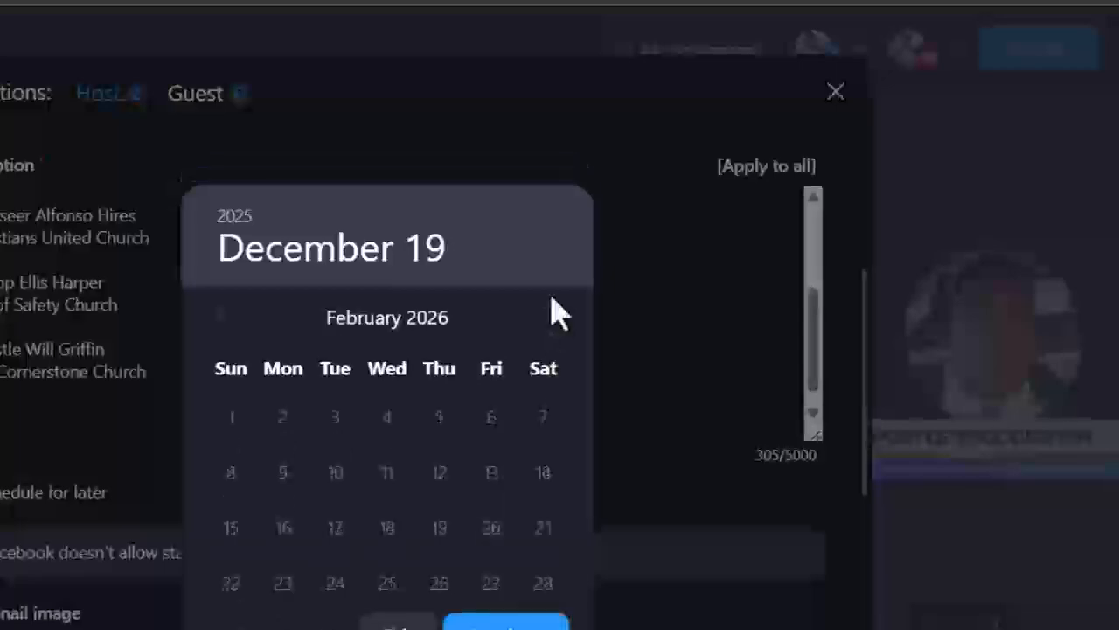
{"action": "left_click", "coordinate": [553, 315]}
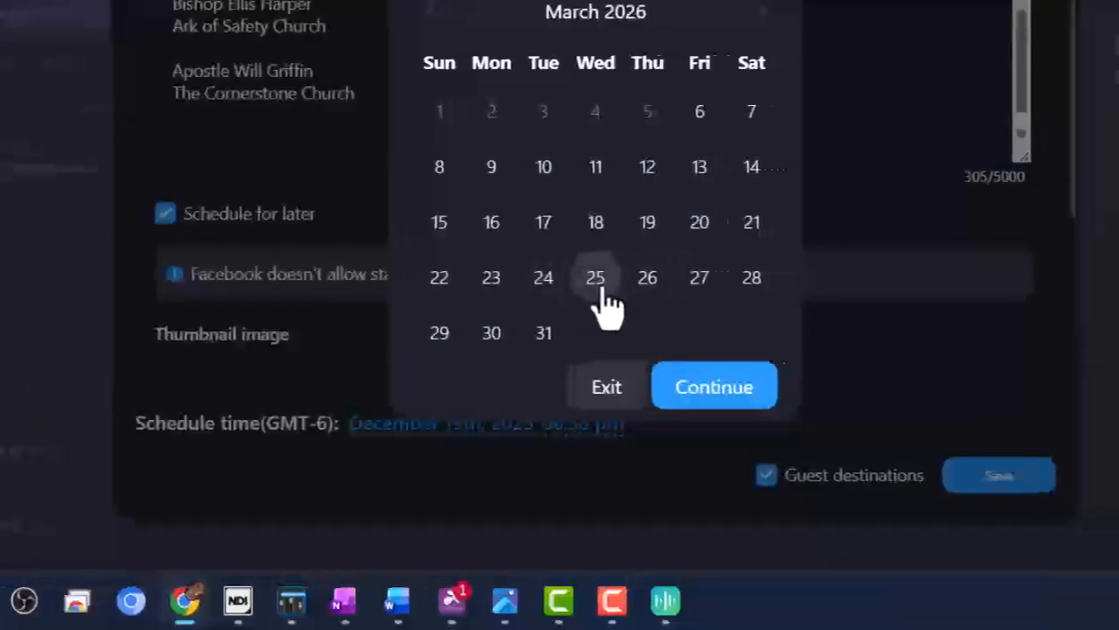
{"action": "left_click", "coordinate": [598, 282]}
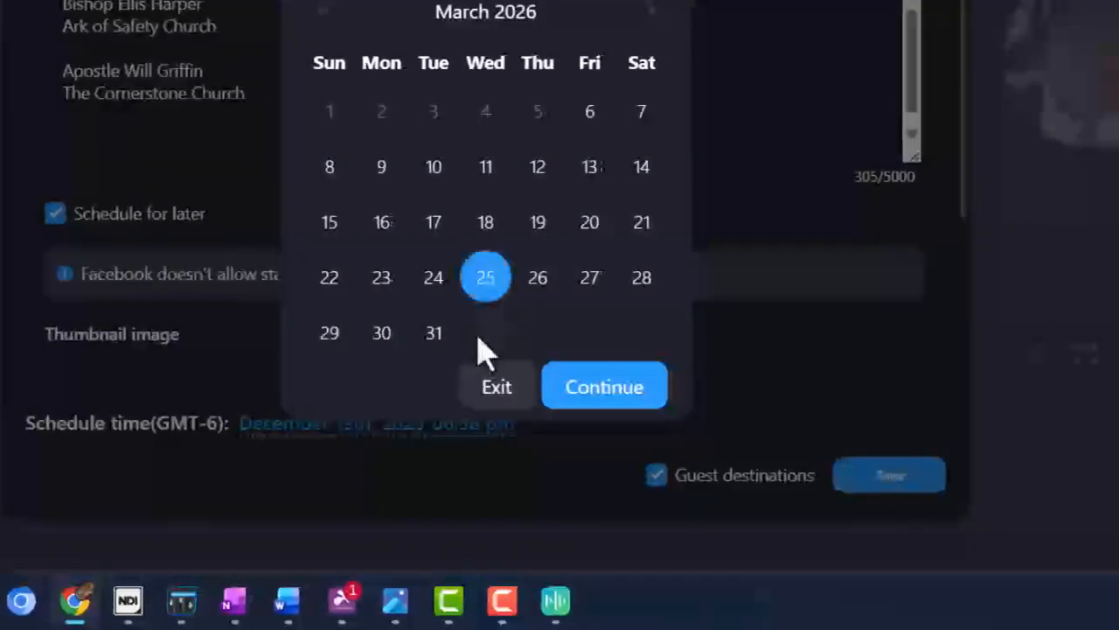
{"action": "left_click", "coordinate": [604, 387]}
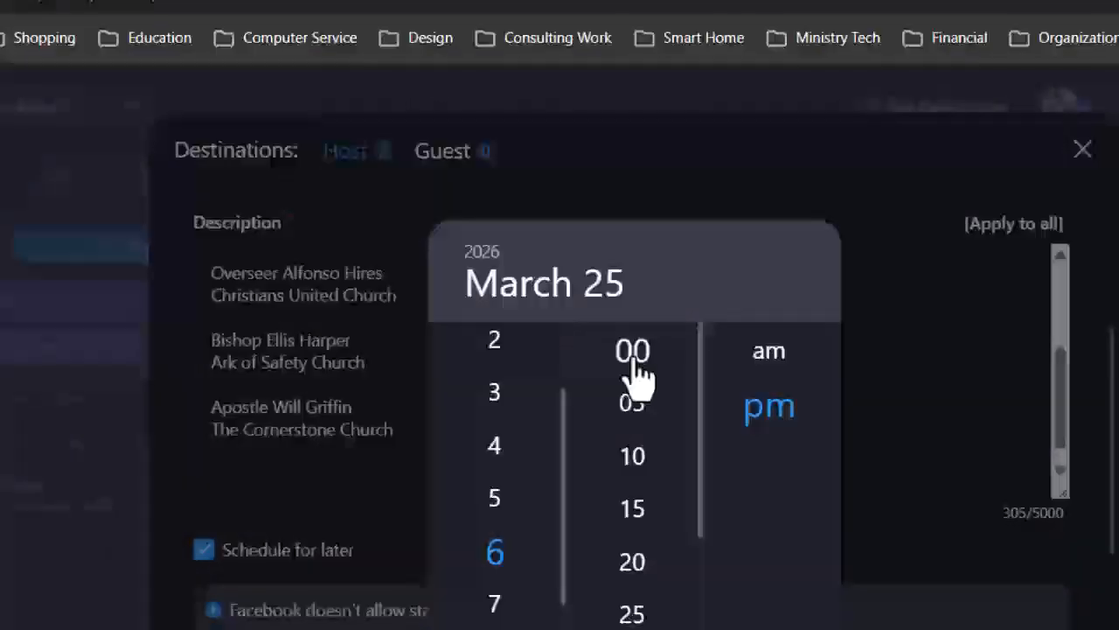
{"action": "left_click", "coordinate": [492, 36]}
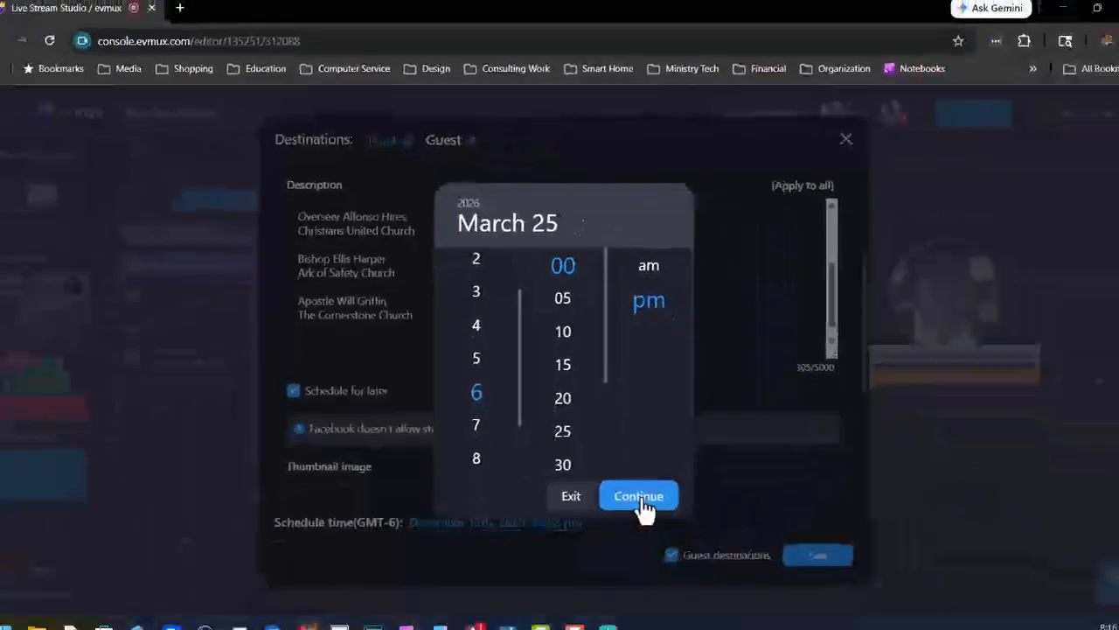
{"action": "left_click", "coordinate": [638, 495]}
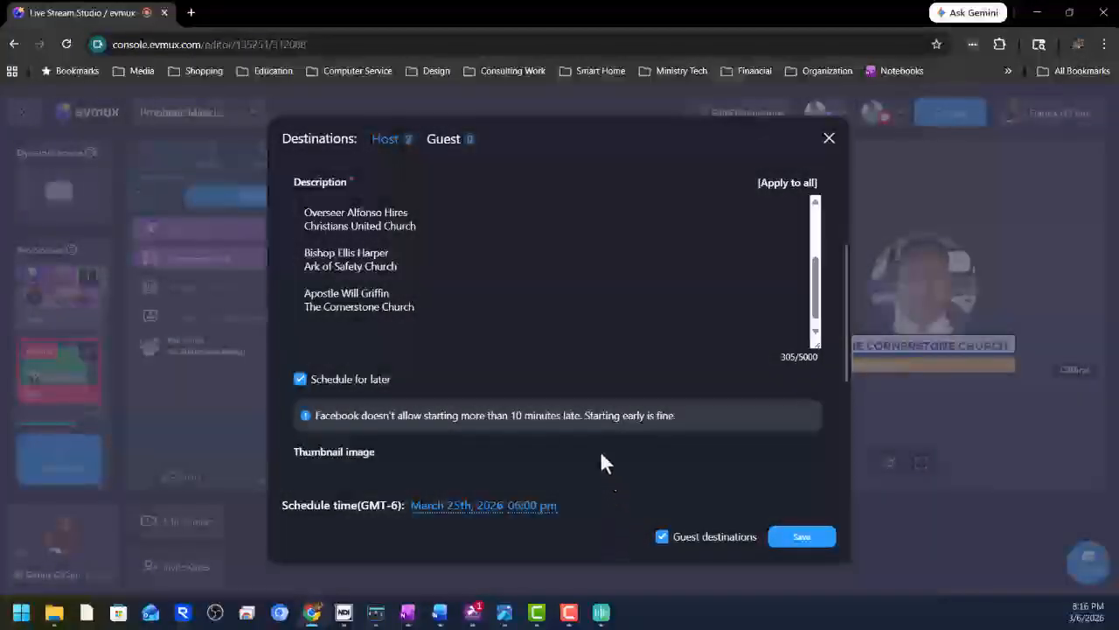
{"action": "scroll", "coordinate": [476, 437], "scroll_direction": "down", "scroll_amount": 2}
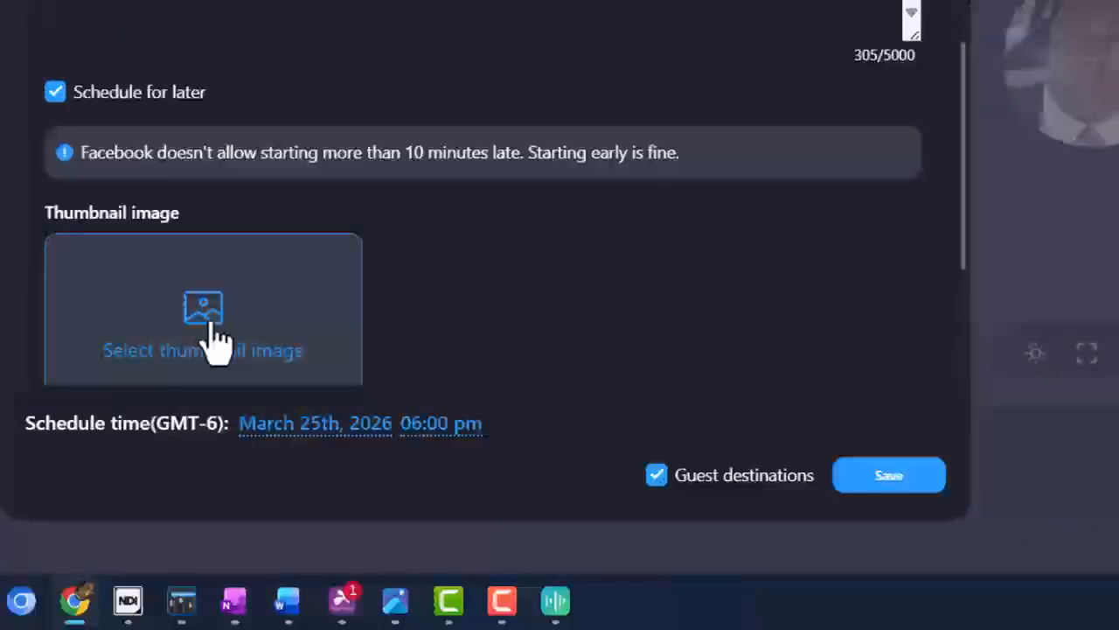
Set a cropped TCC Conference.png as the Facebook broadcast thumbnail.
{"action": "left_click", "coordinate": [213, 325]}
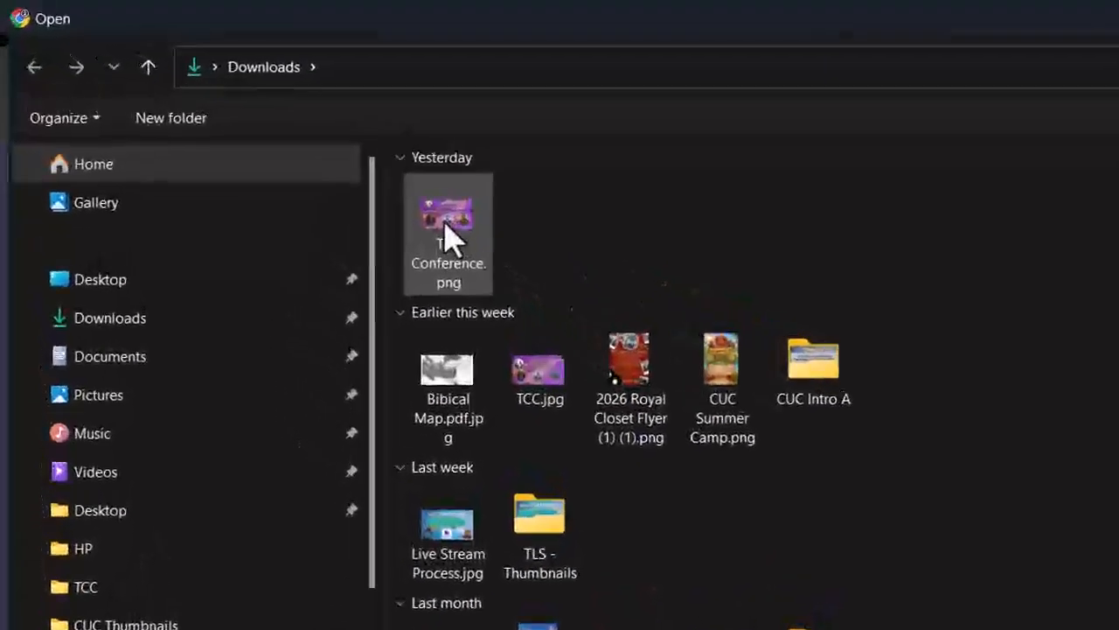
{"action": "left_click", "coordinate": [450, 224]}
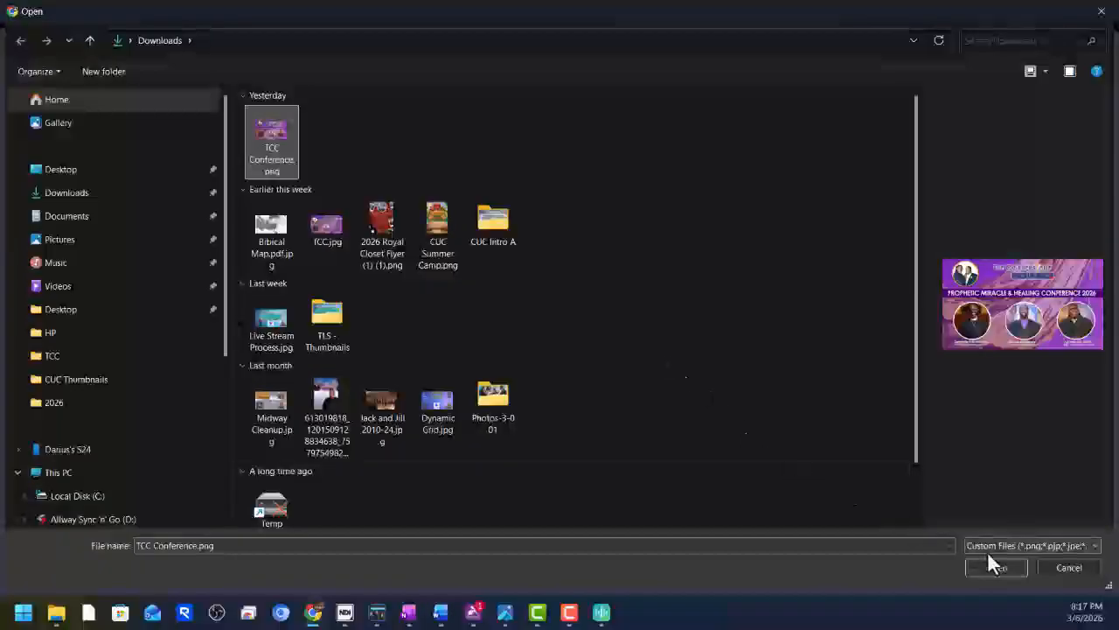
{"action": "left_click", "coordinate": [995, 567]}
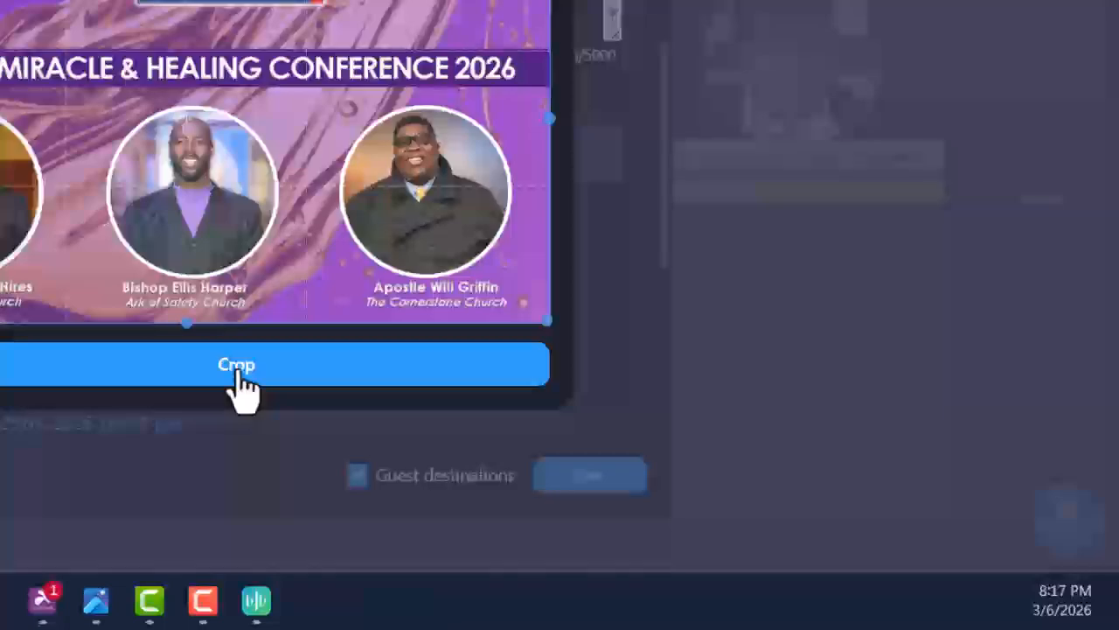
{"action": "left_click", "coordinate": [238, 367]}
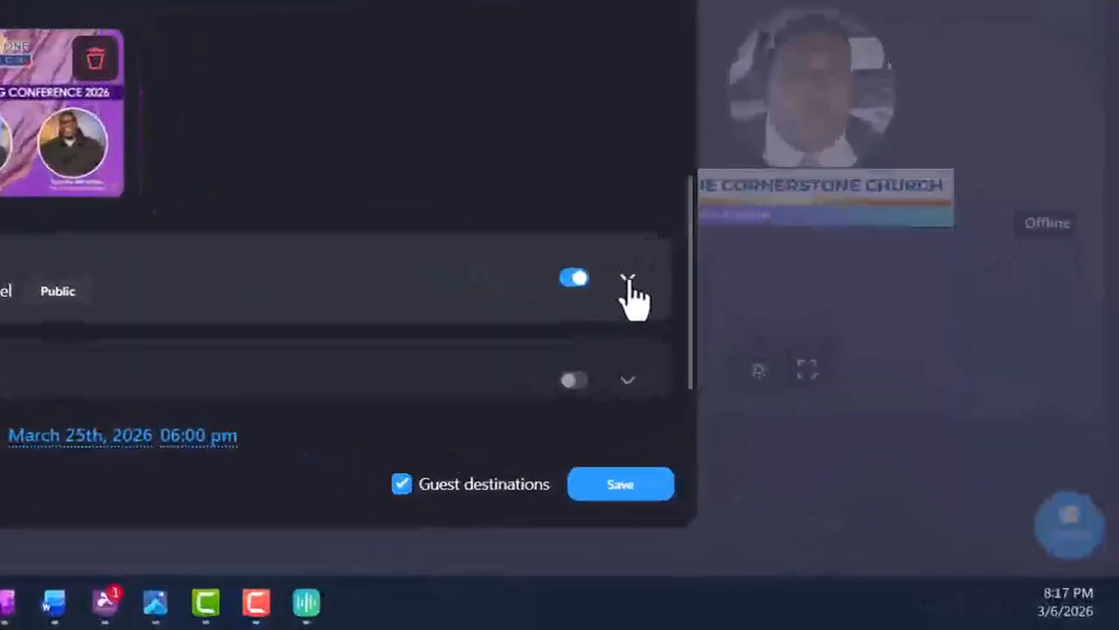
Set the YouTube destination to Schedule for later with the Nonprofits & Activism category.
{"action": "left_click", "coordinate": [627, 279]}
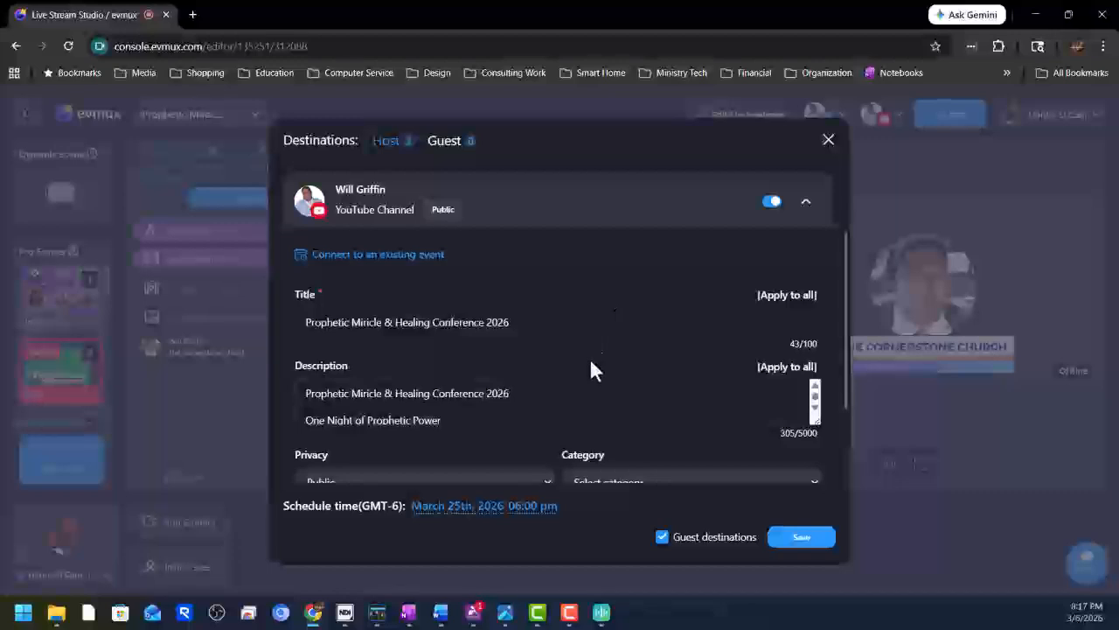
{"action": "scroll", "coordinate": [591, 361], "scroll_direction": "down", "scroll_amount": 3}
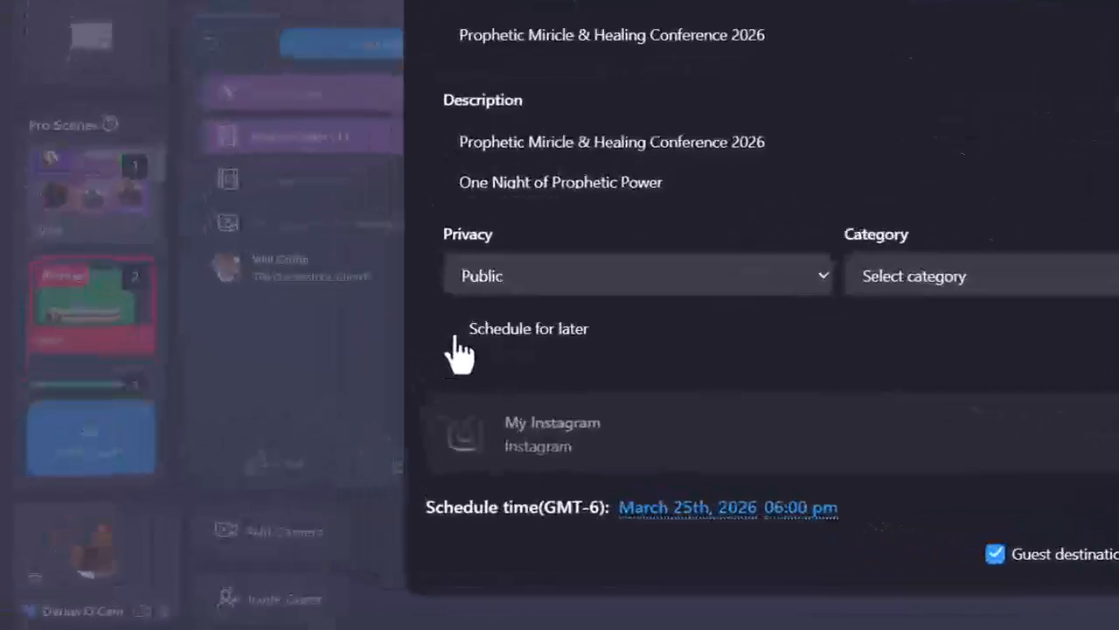
{"action": "left_click", "coordinate": [301, 387]}
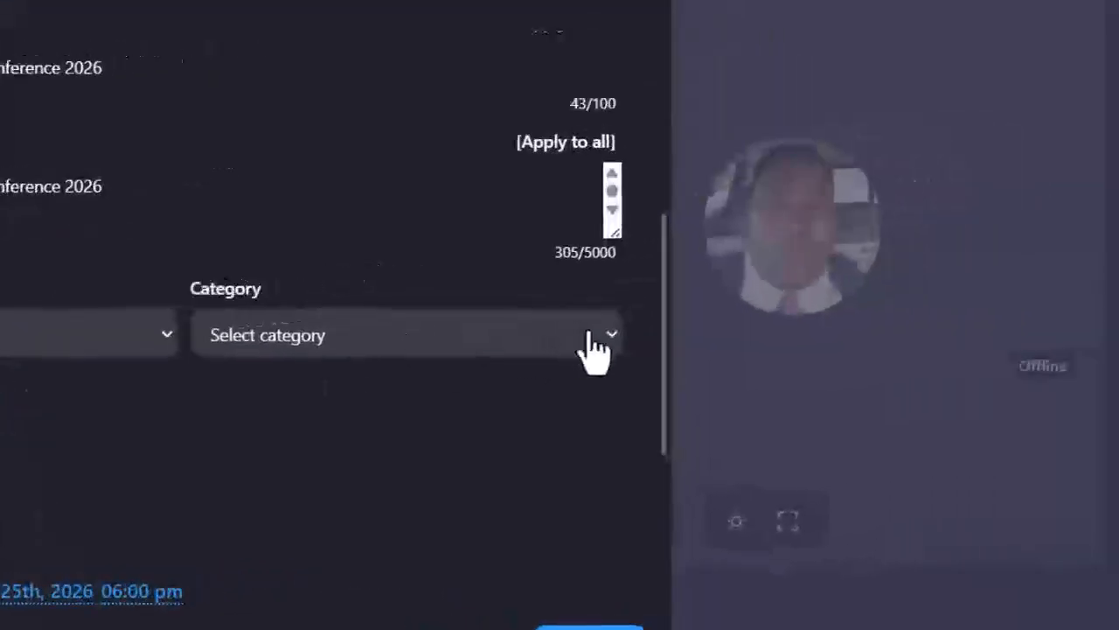
{"action": "left_click", "coordinate": [606, 342]}
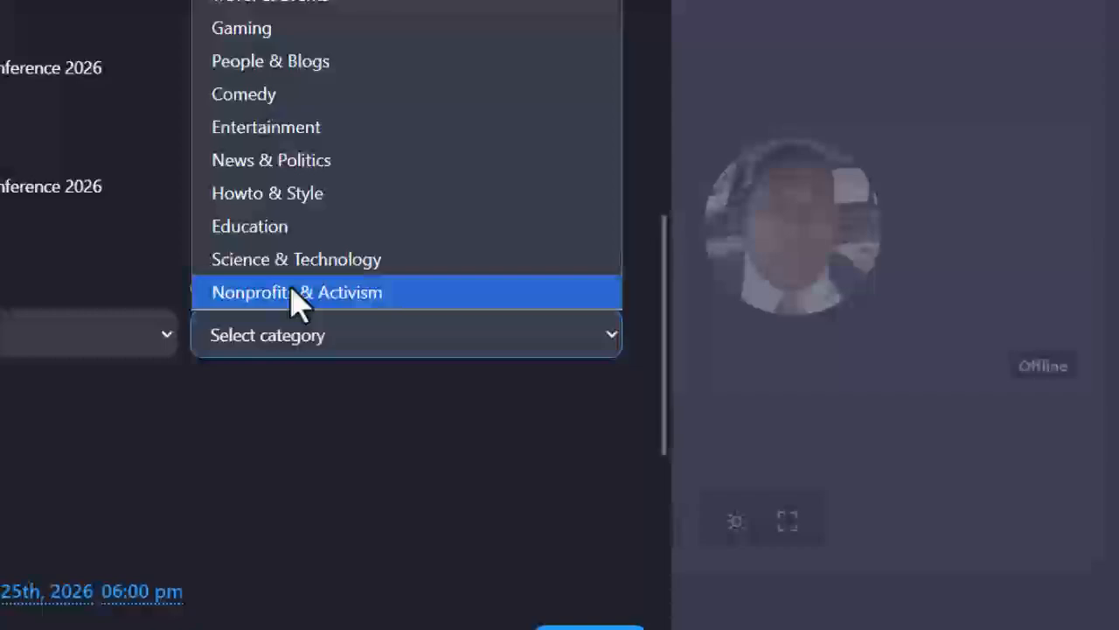
{"action": "left_click", "coordinate": [298, 293]}
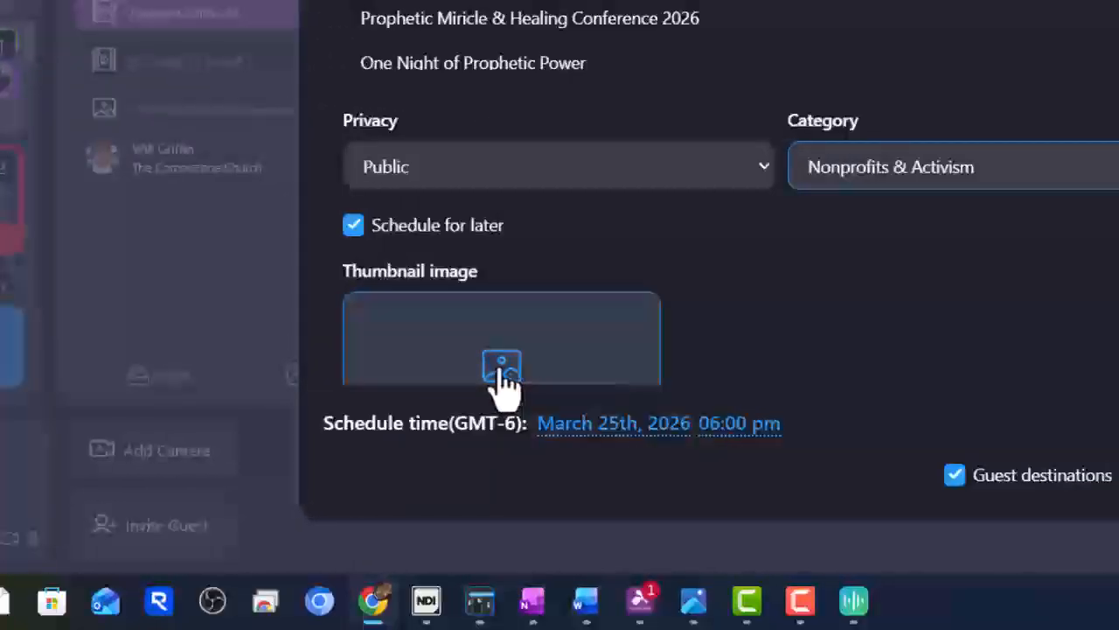
Use the cropped conference banner PNG as the YouTube broadcast thumbnail.
{"action": "left_click", "coordinate": [505, 371]}
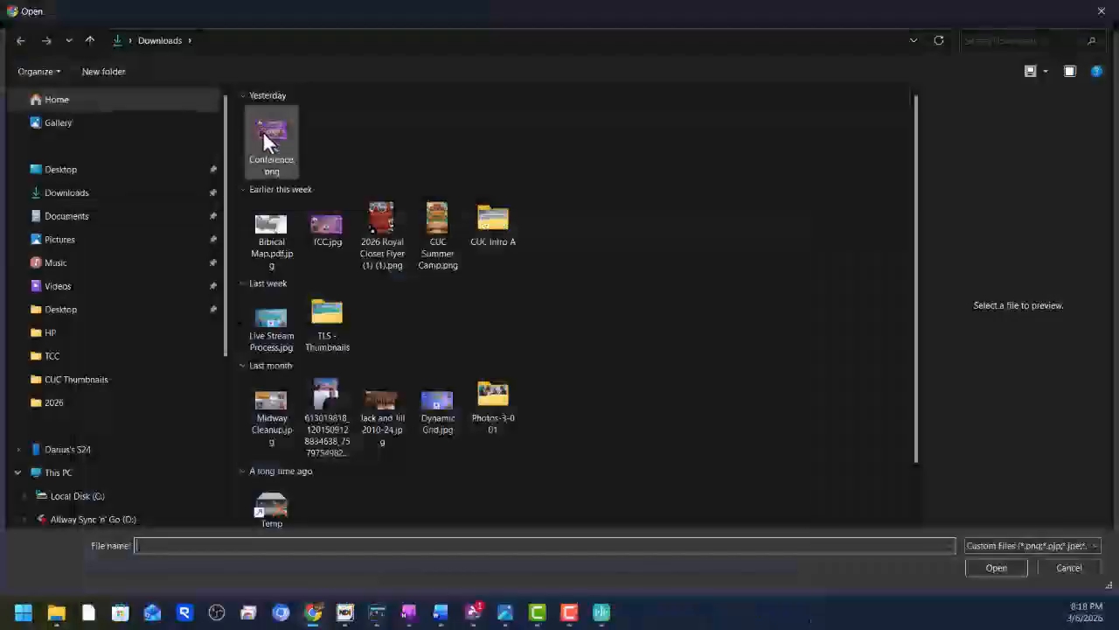
{"action": "double_click", "coordinate": [269, 126]}
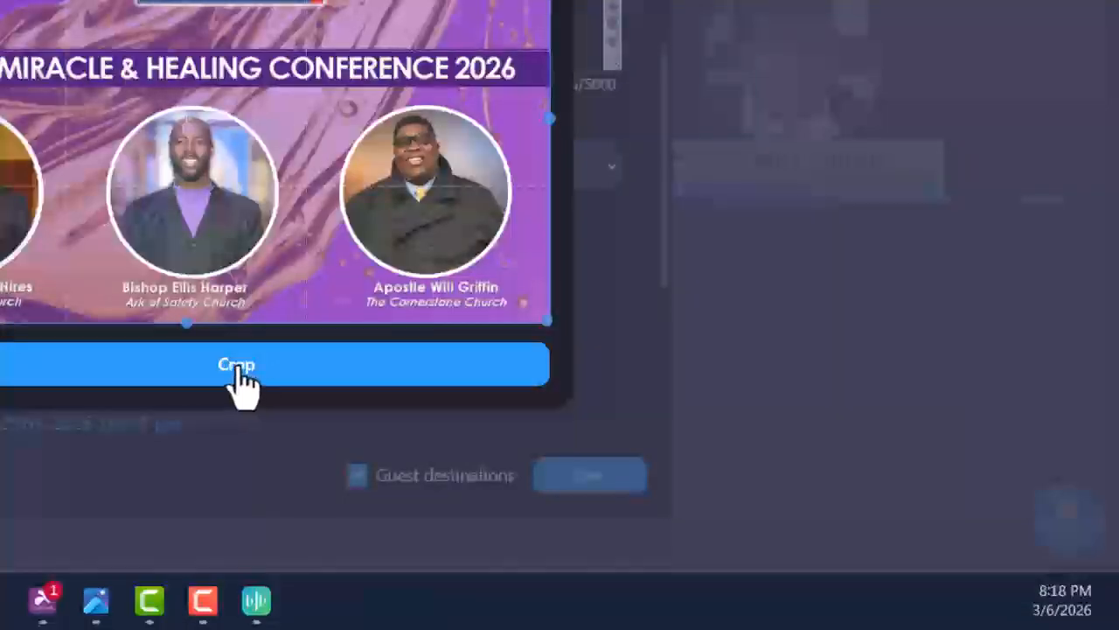
{"action": "left_click", "coordinate": [243, 383]}
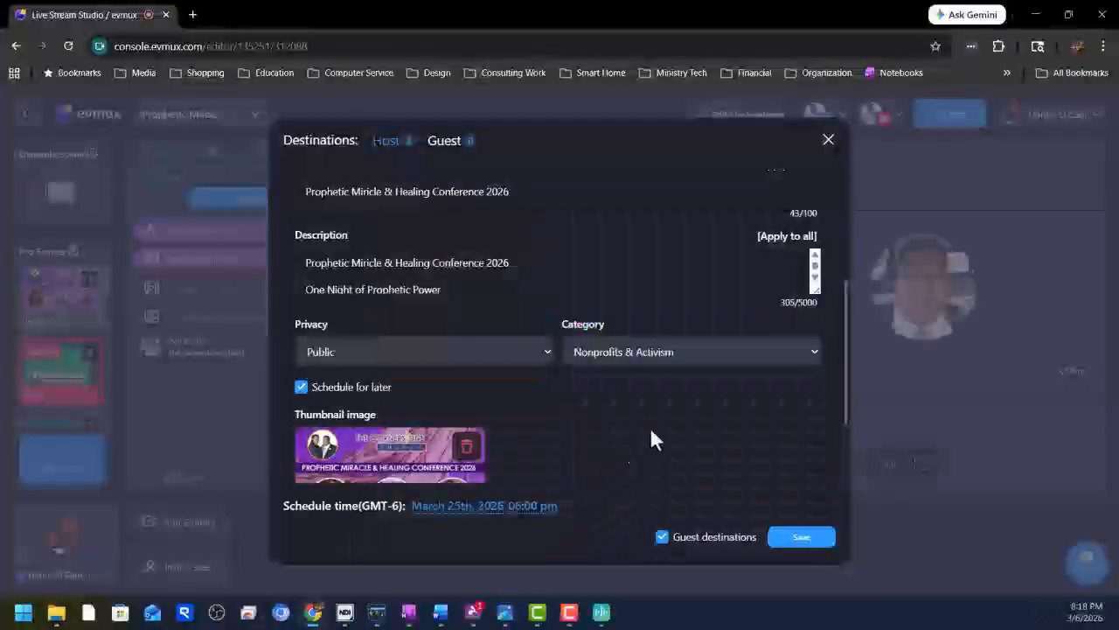
Review the YouTube destination fields and save the destination settings.
{"action": "scroll", "coordinate": [689, 369], "scroll_direction": "up", "scroll_amount": 3}
{"action": "scroll", "coordinate": [690, 372], "scroll_direction": "up", "scroll_amount": 2}
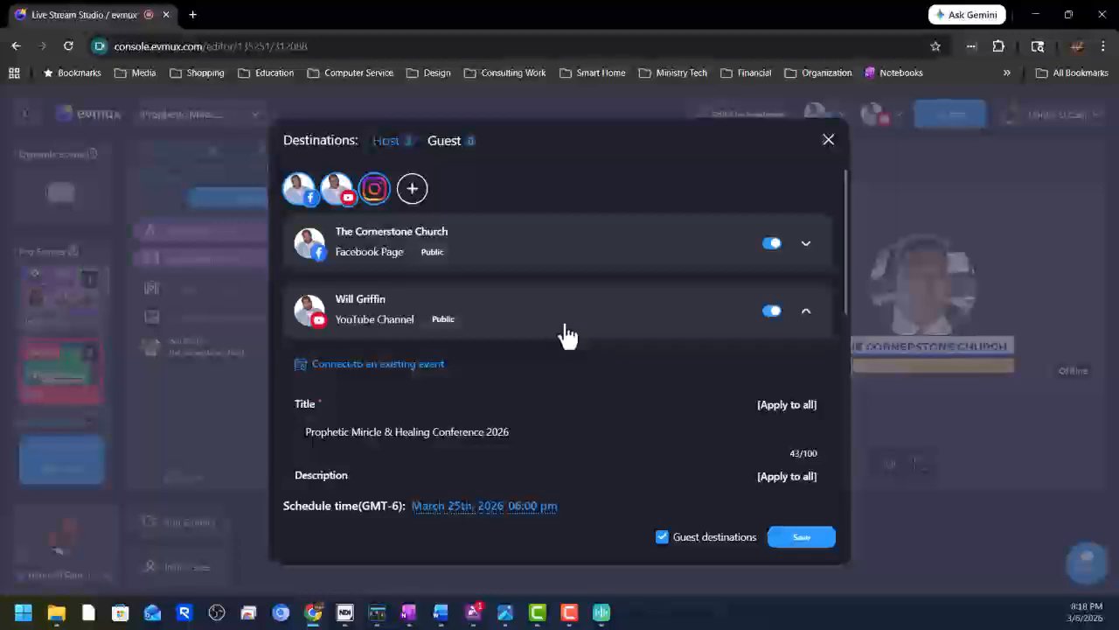
{"action": "scroll", "coordinate": [565, 330], "scroll_direction": "down", "scroll_amount": 3}
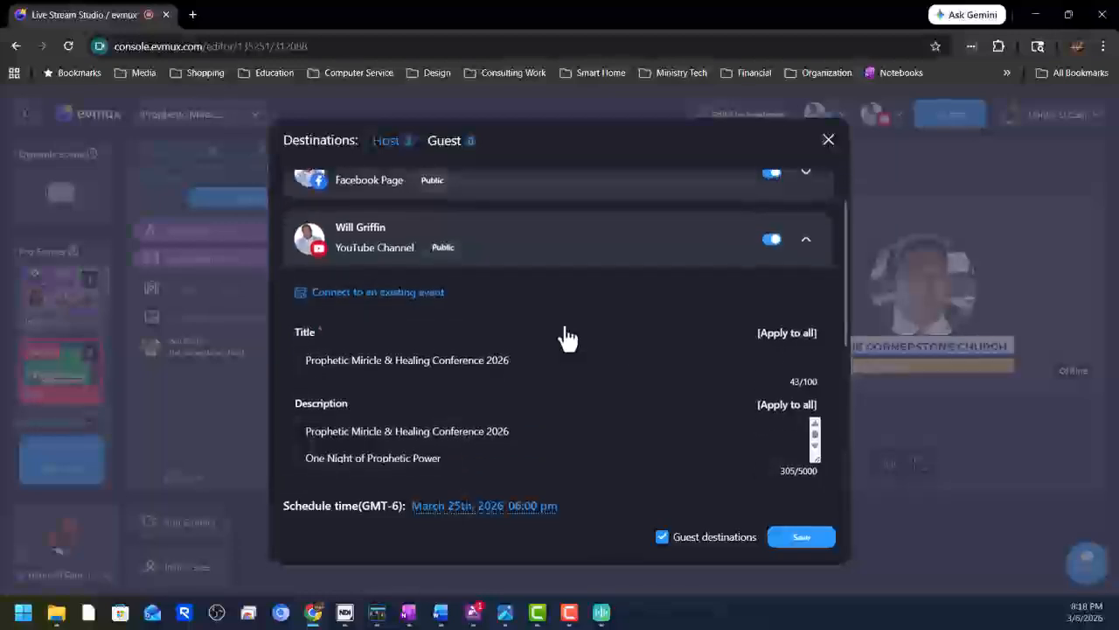
{"action": "scroll", "coordinate": [565, 332], "scroll_direction": "down", "scroll_amount": 2}
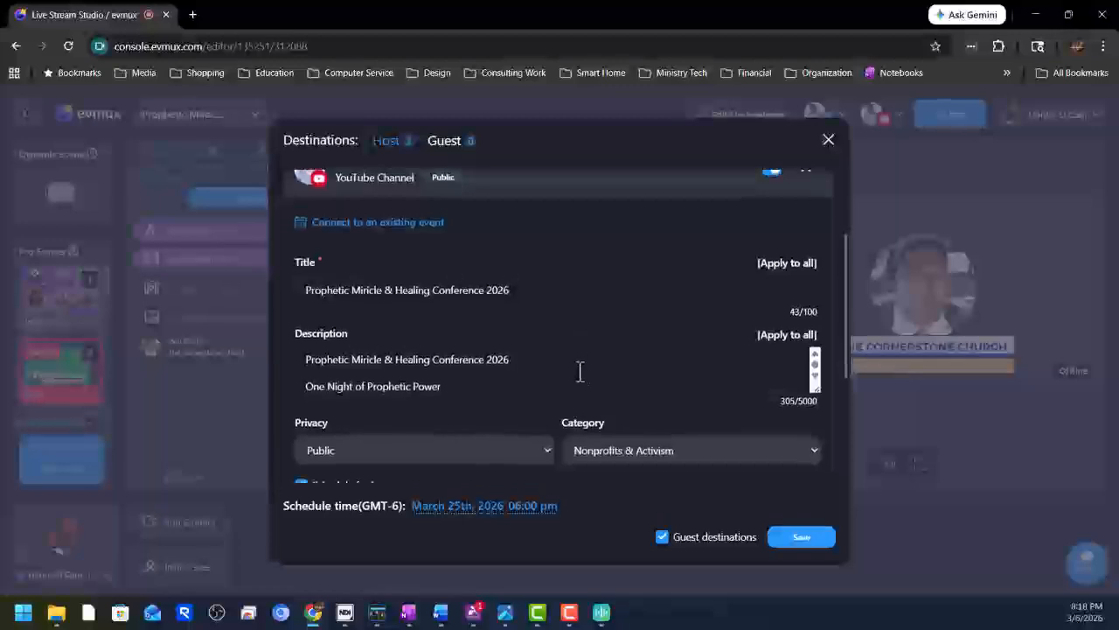
{"action": "scroll", "coordinate": [580, 369], "scroll_direction": "down", "scroll_amount": 6}
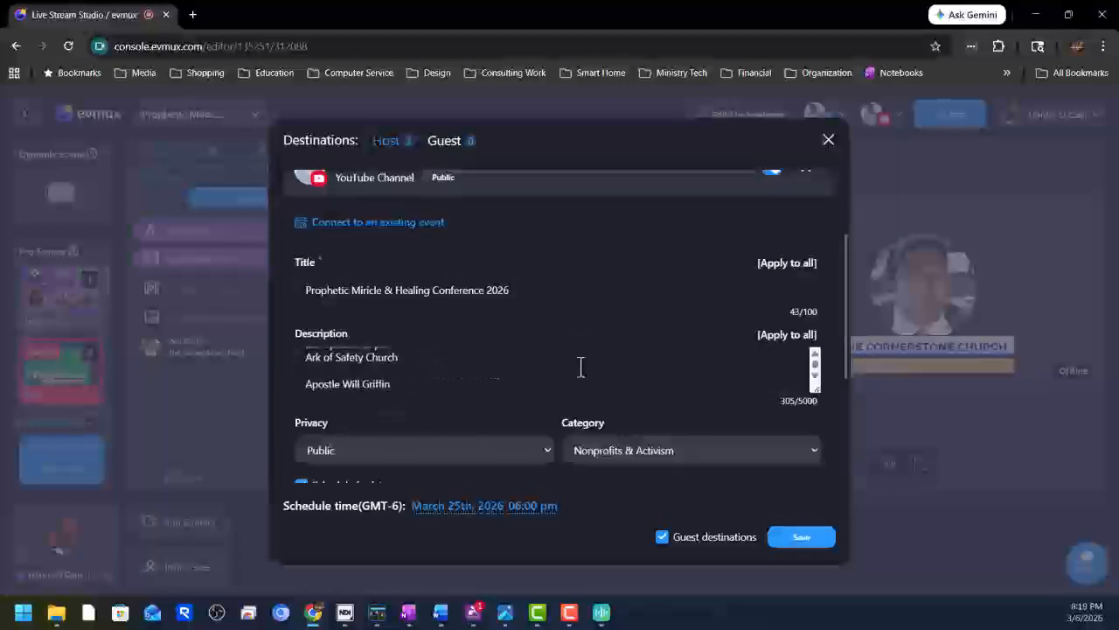
{"action": "scroll", "coordinate": [580, 367], "scroll_direction": "up", "scroll_amount": 2}
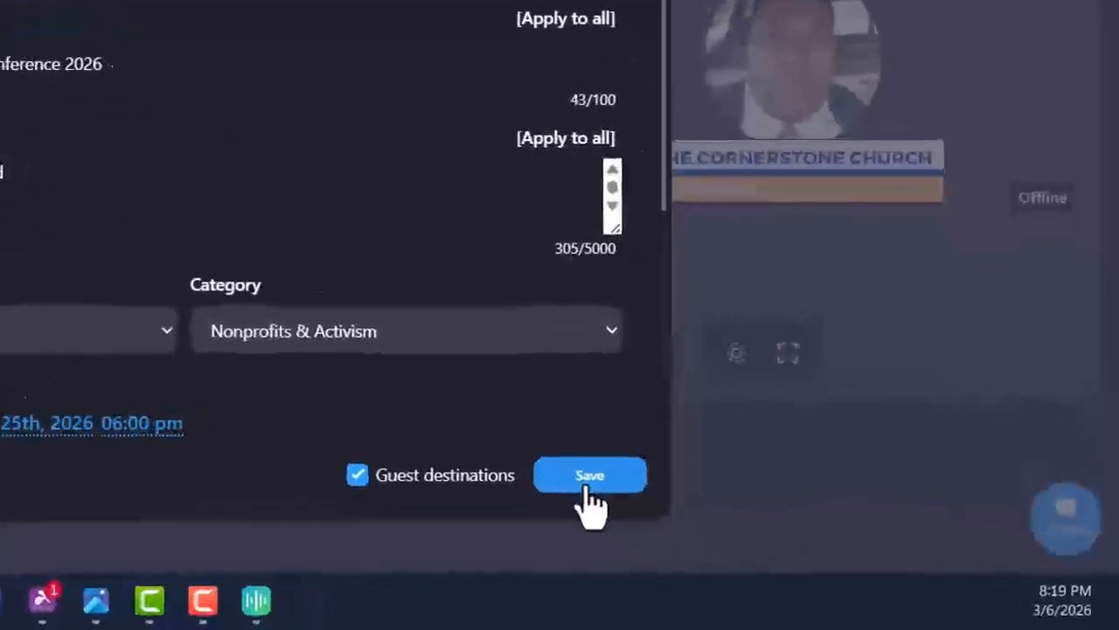
{"action": "left_click", "coordinate": [800, 540]}
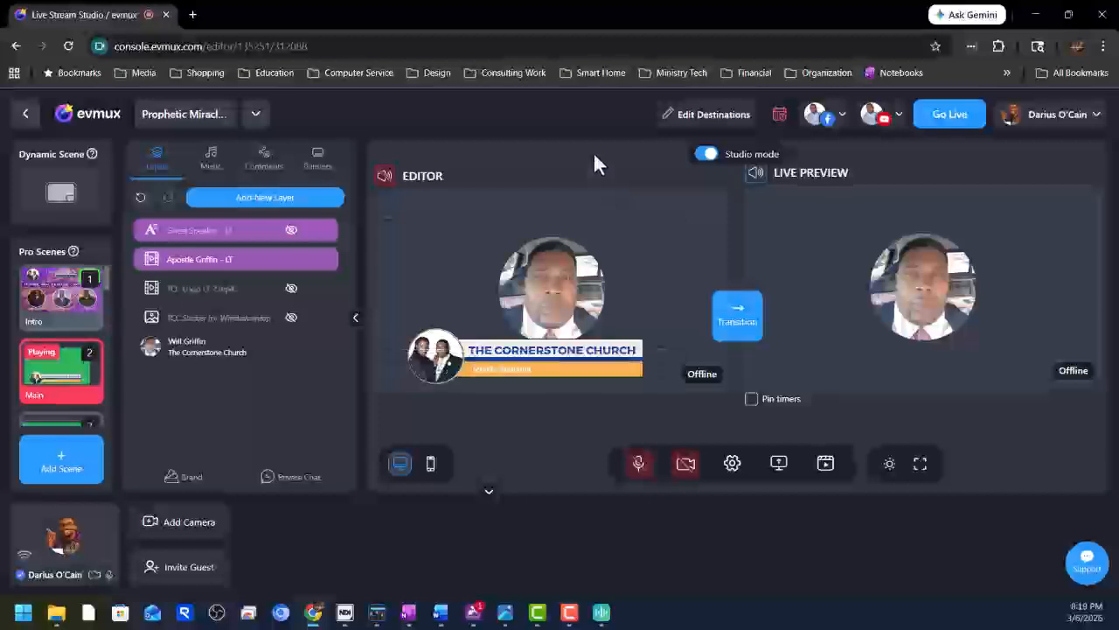
{"action": "mouse_move", "coordinate": [776, 126]}
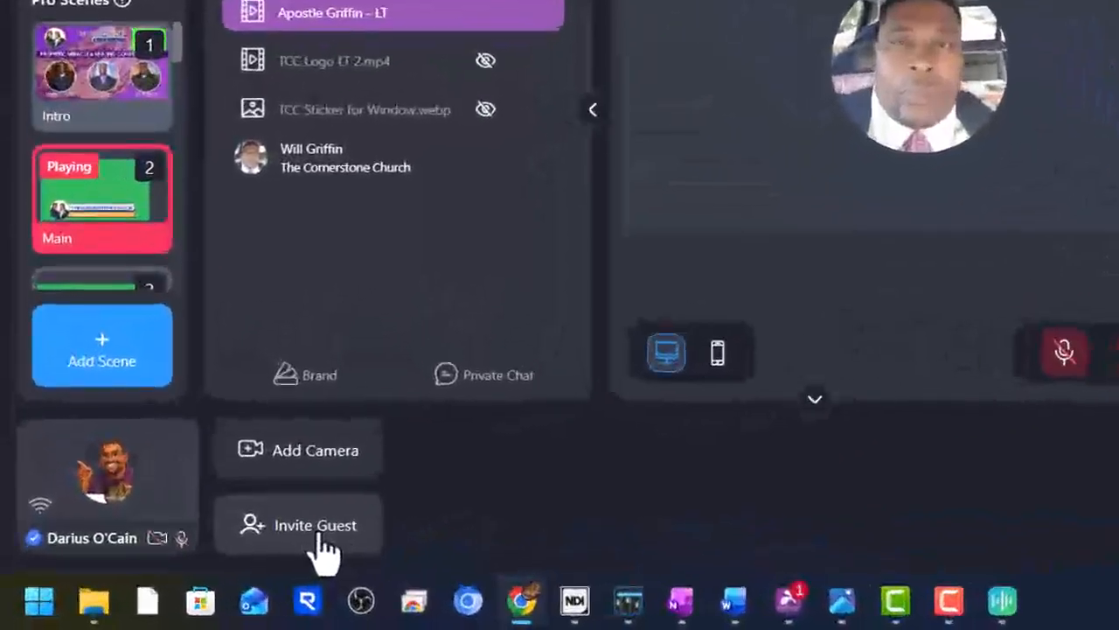
Bring up Invite Guests to show the shareable guest link.
{"action": "left_click", "coordinate": [319, 535]}
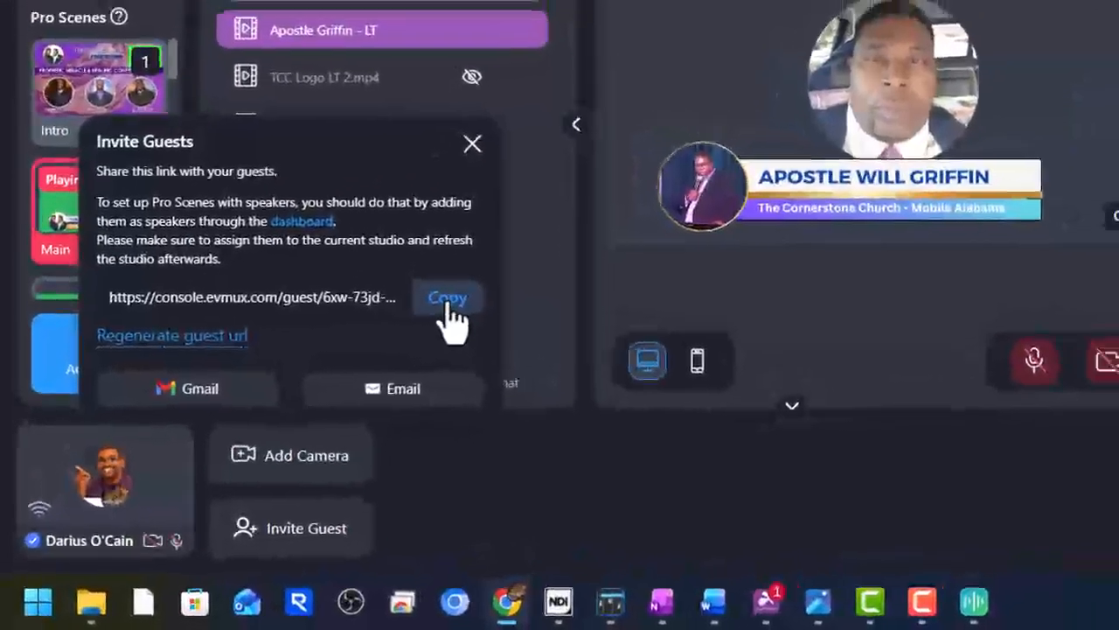
Copy the guest invitation URL to the clipboard.
{"action": "left_click", "coordinate": [449, 299]}
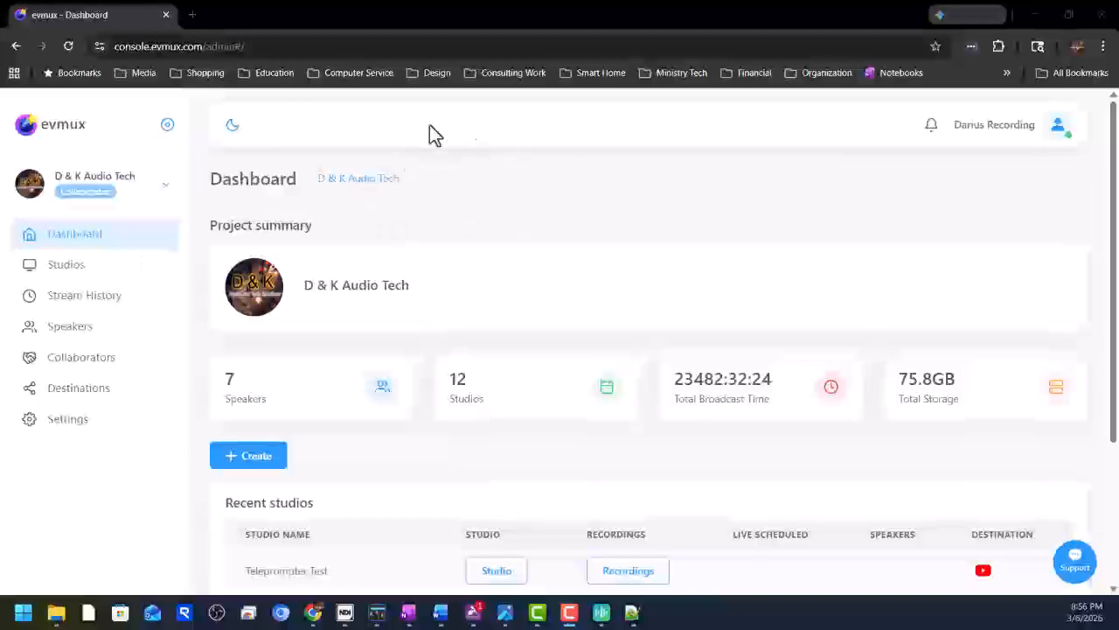
Load the guest join page by putting the copied guest link in the address bar.
{"action": "left_click", "coordinate": [289, 51]}
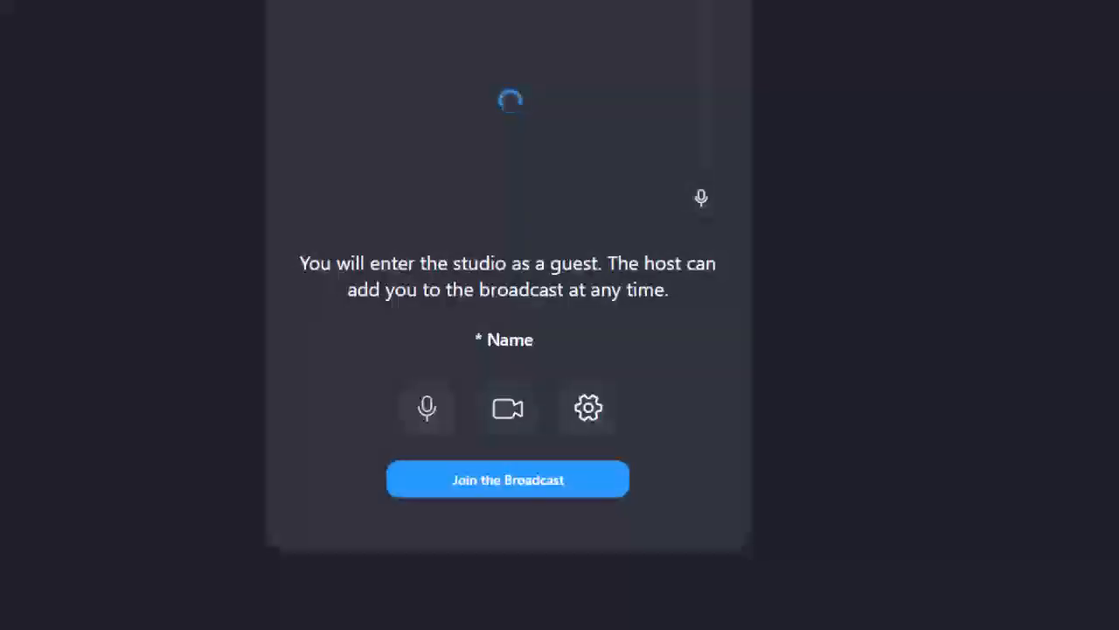
Mute the guest mic, turn off the camera, paste the name Christians United Church, and join.
{"action": "left_click", "coordinate": [517, 341]}
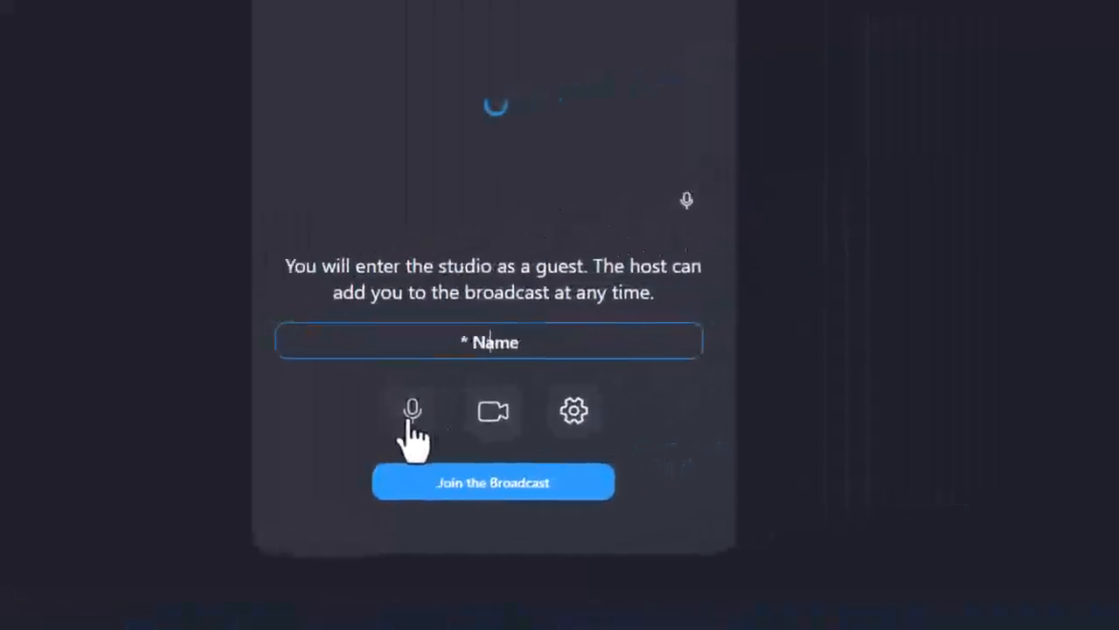
{"action": "left_click", "coordinate": [704, 354]}
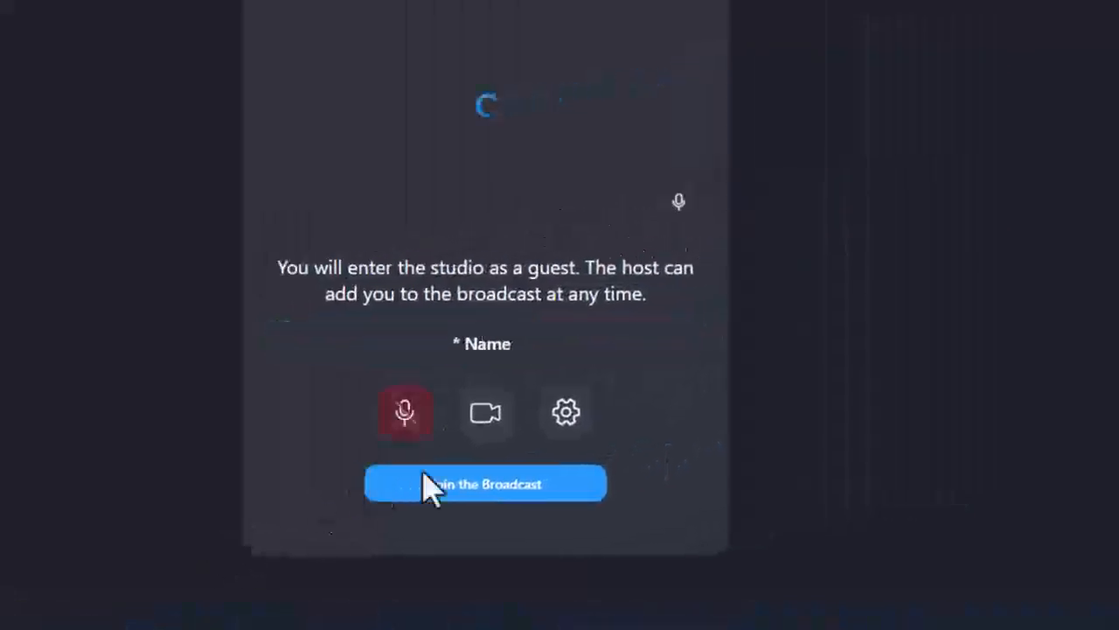
{"action": "left_click", "coordinate": [481, 419]}
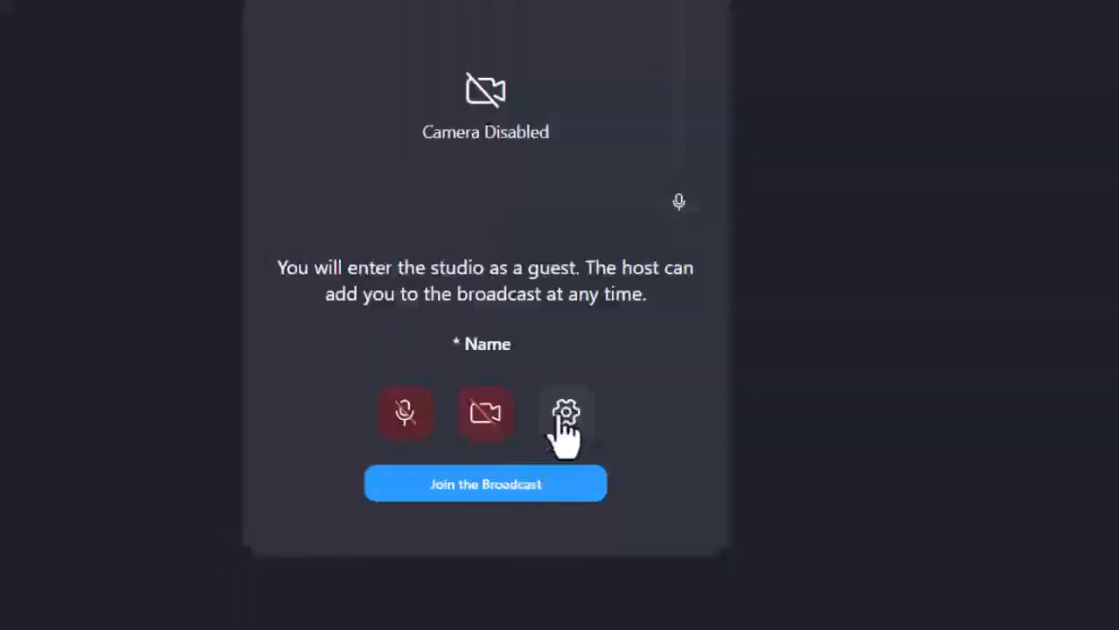
{"action": "left_click", "coordinate": [461, 341]}
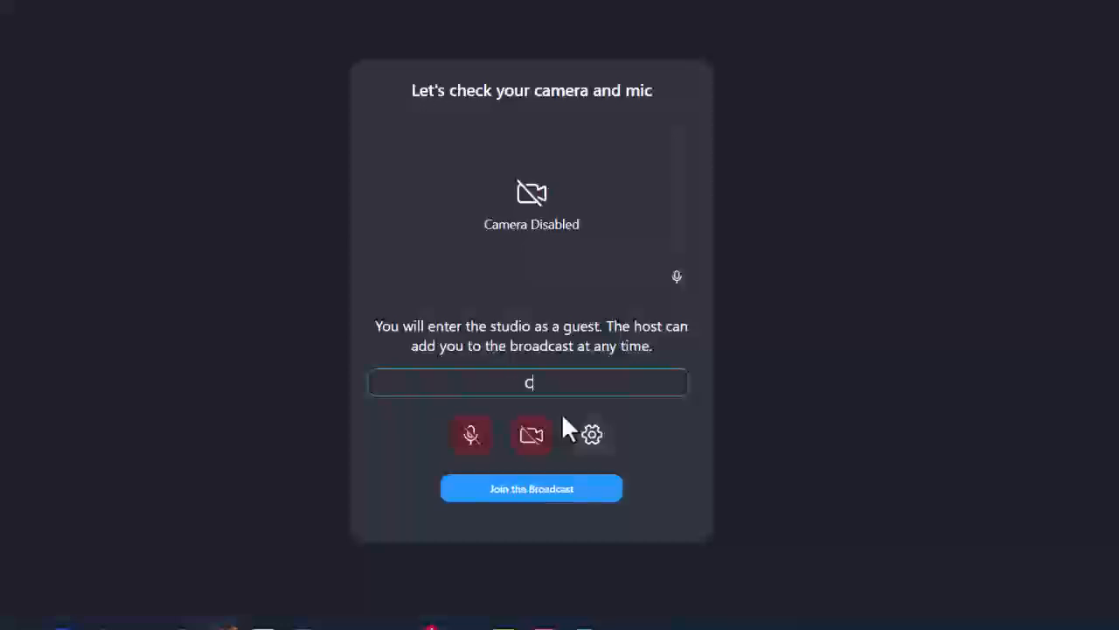
{"action": "key", "text": "ctrl+v"}
{"action": "left_click", "coordinate": [527, 495]}
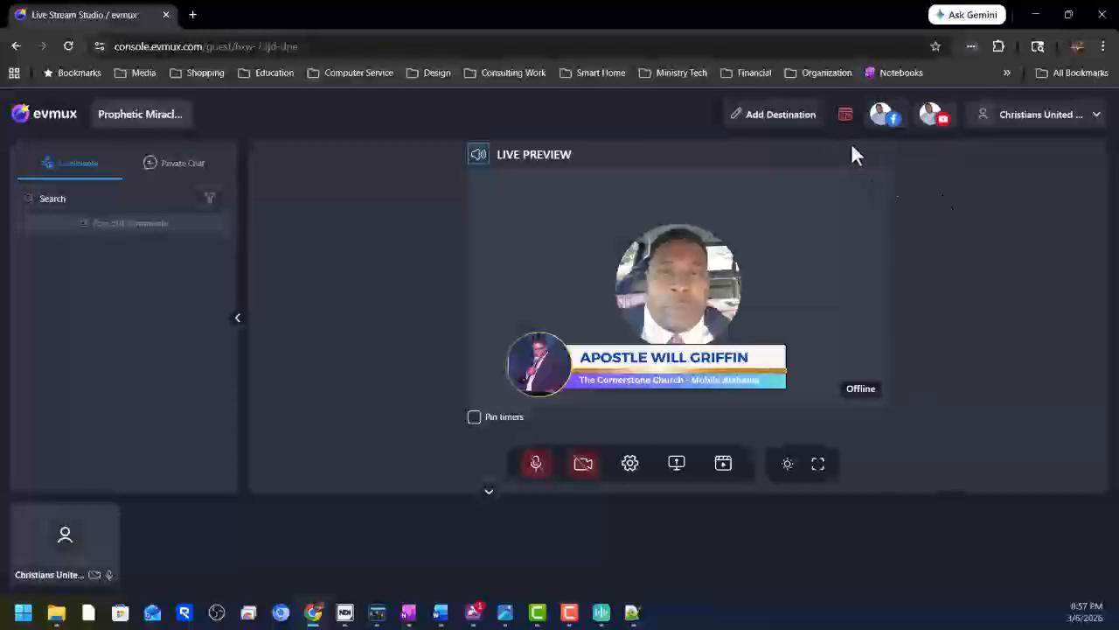
Check the studio's scheduled time of March 25th, 2026, 06:00 pm.
{"action": "mouse_move", "coordinate": [849, 122]}
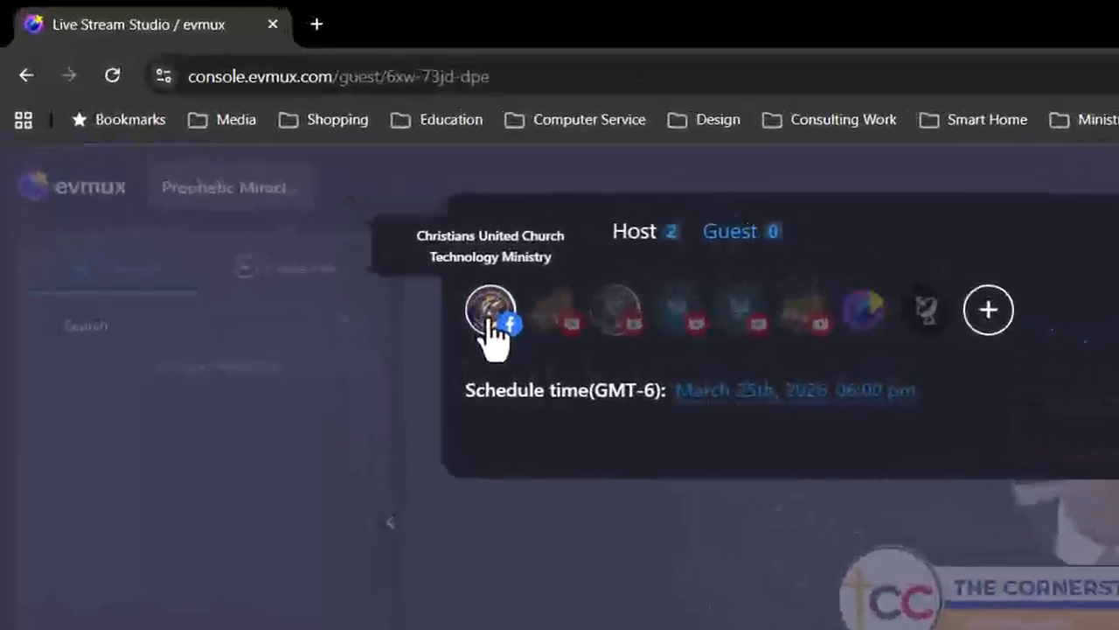
Add the Technology Ministry Facebook Page as a guest destination and review its title and description.
{"action": "left_click", "coordinate": [299, 203]}
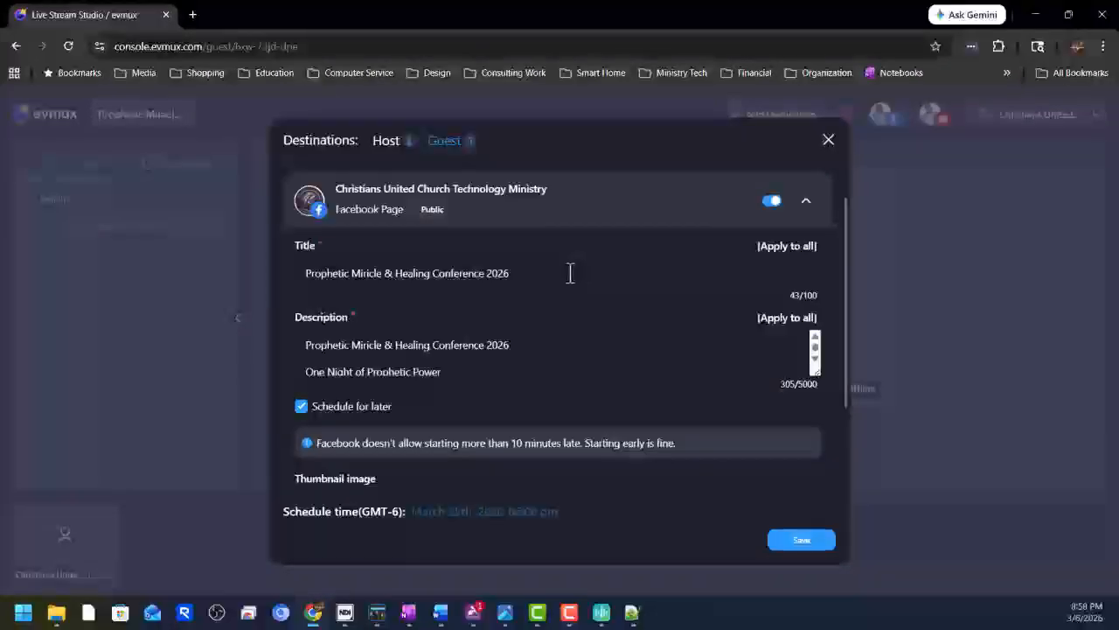
{"action": "scroll", "coordinate": [579, 339], "scroll_direction": "down", "scroll_amount": 3}
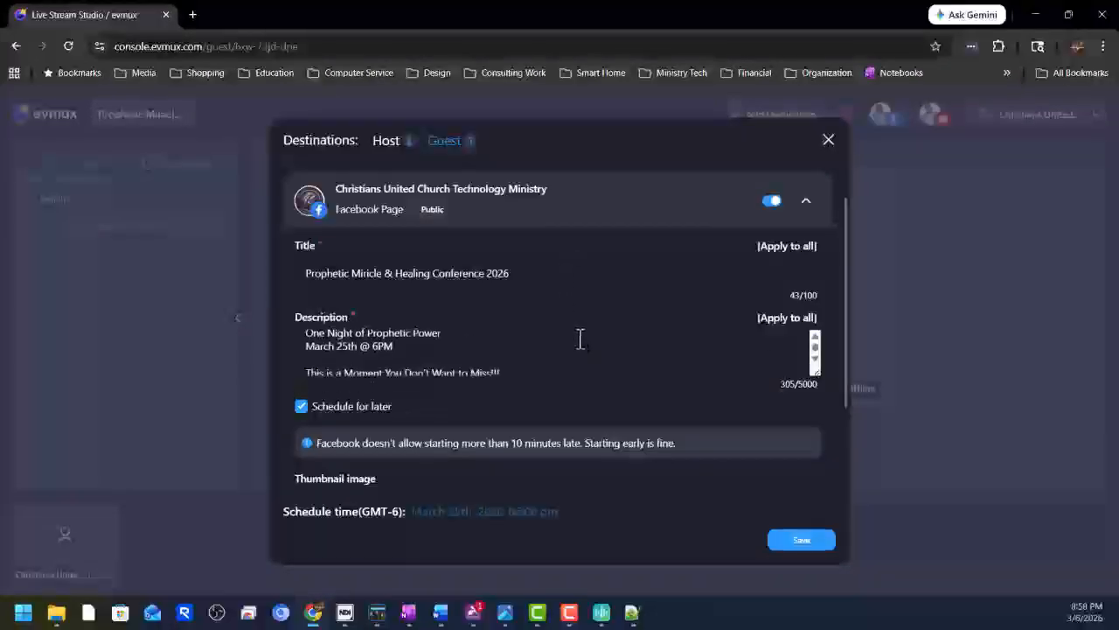
{"action": "scroll", "coordinate": [579, 339], "scroll_direction": "up", "scroll_amount": 5}
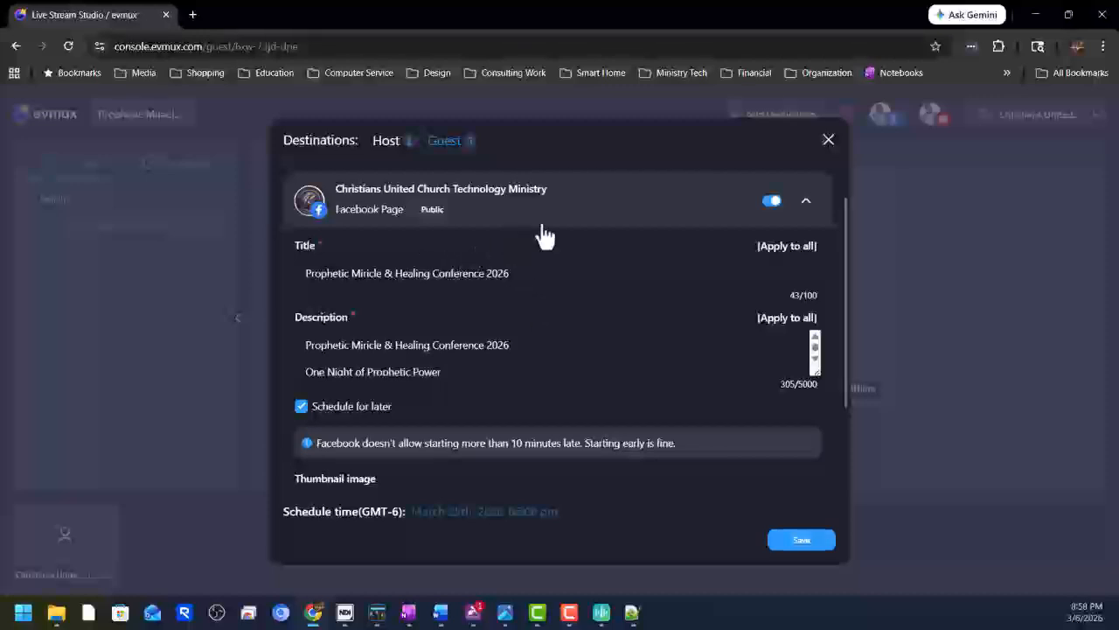
{"action": "scroll", "coordinate": [487, 317], "scroll_direction": "down", "scroll_amount": 1}
{"action": "scroll", "coordinate": [485, 317], "scroll_direction": "down", "scroll_amount": 2}
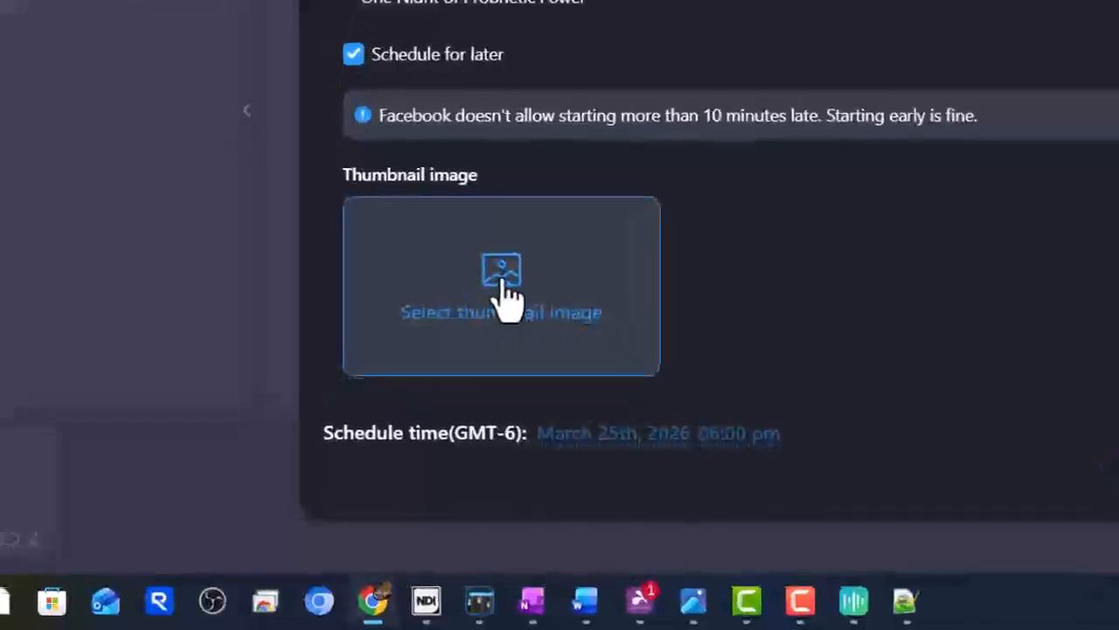
Set the cropped TCC Conference.png flyer from Downloads as the Facebook thumbnail.
{"action": "left_click", "coordinate": [407, 429]}
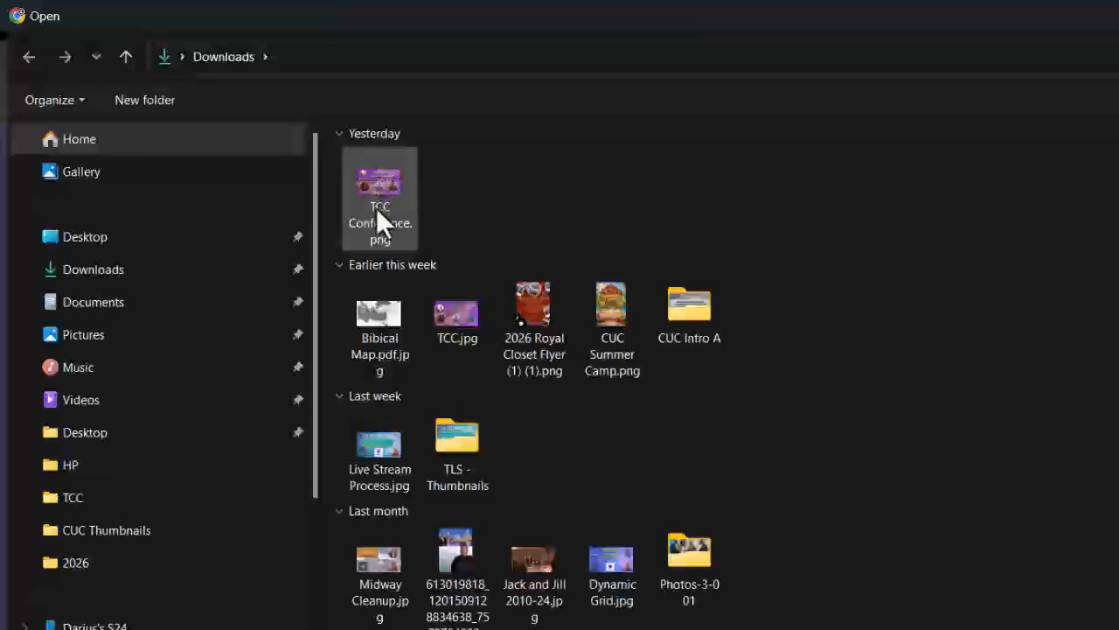
{"action": "left_click", "coordinate": [379, 180]}
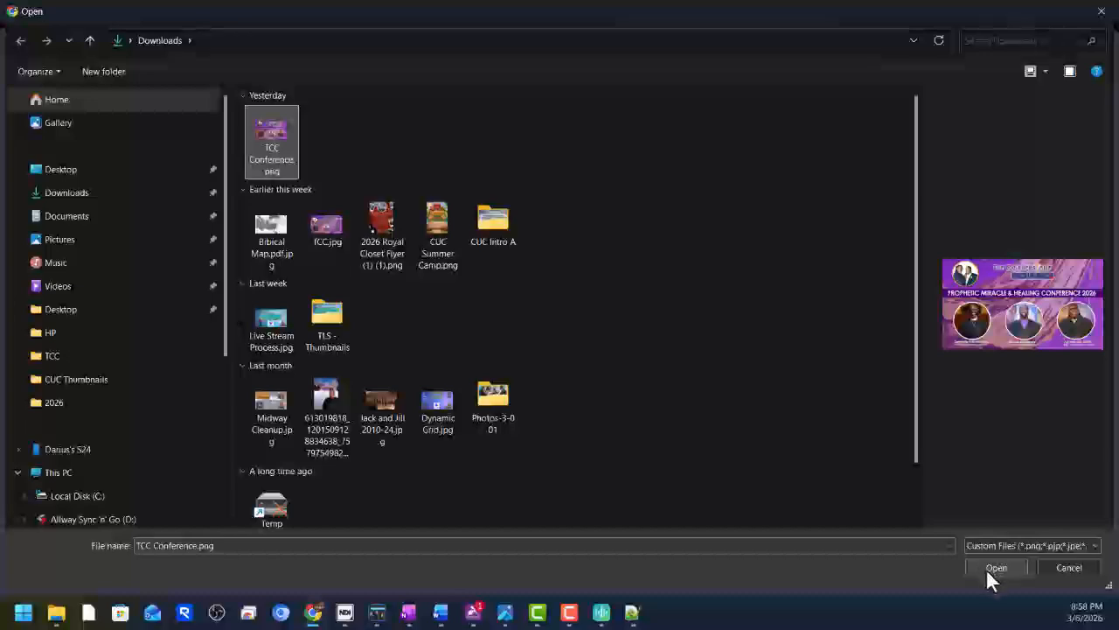
{"action": "left_click", "coordinate": [987, 569]}
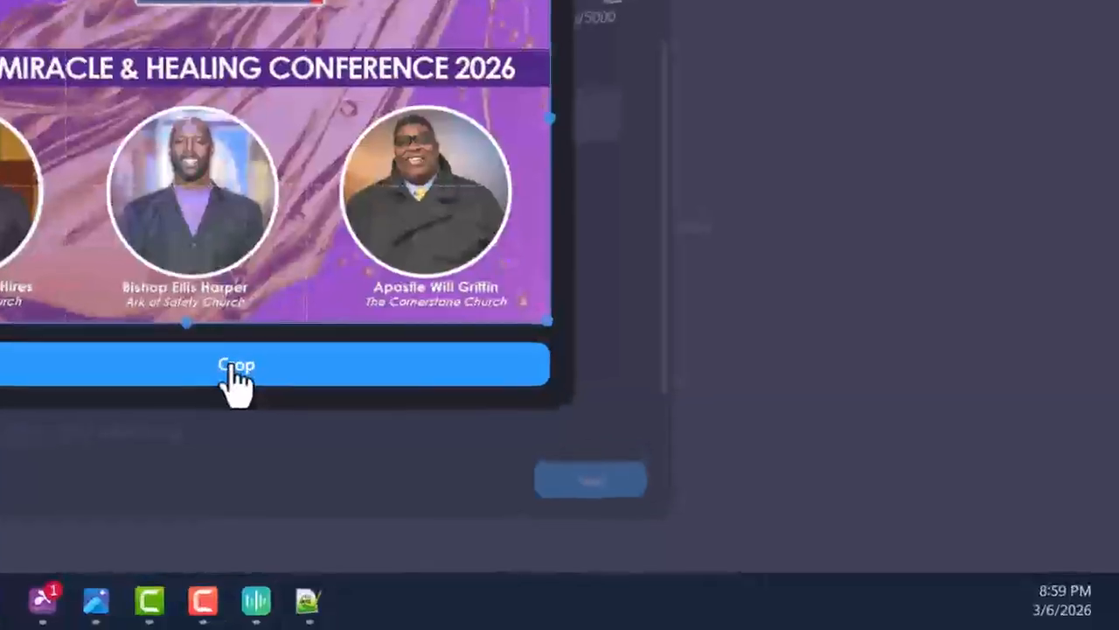
{"action": "left_click", "coordinate": [236, 375]}
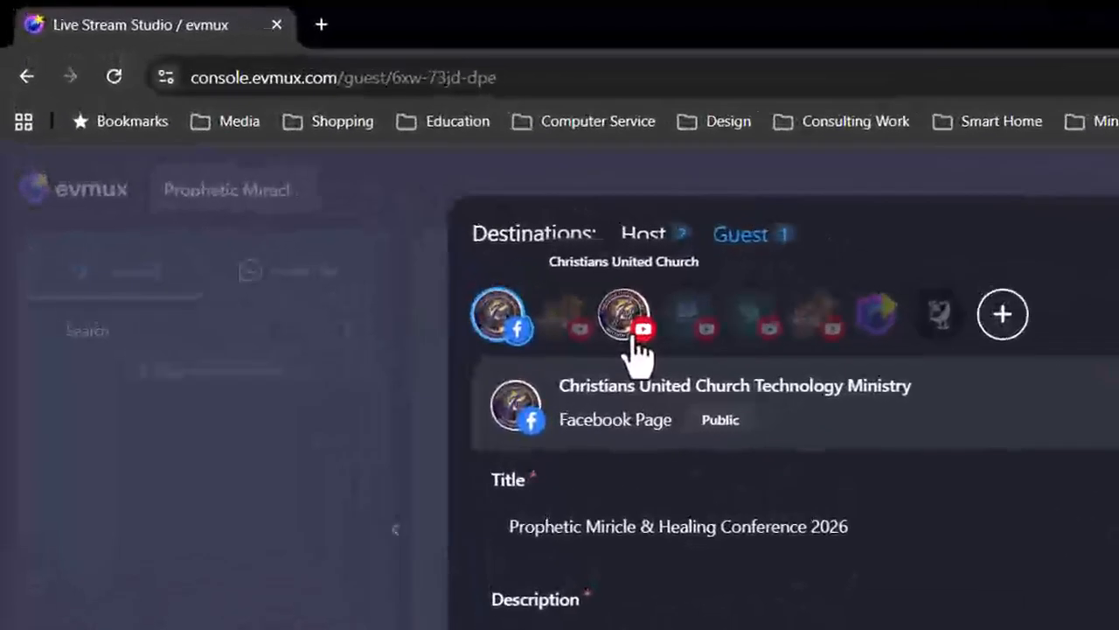
Add the Christians United Church YouTube Channel as a second guest destination.
{"action": "left_click", "coordinate": [632, 337]}
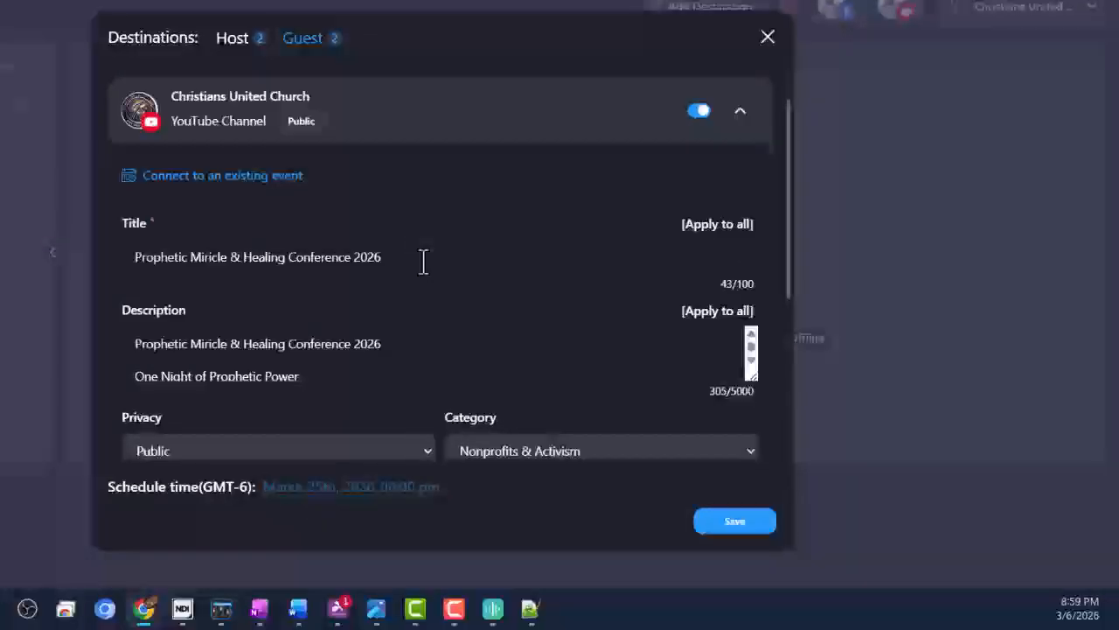
{"action": "scroll", "coordinate": [422, 262], "scroll_direction": "down", "scroll_amount": 3}
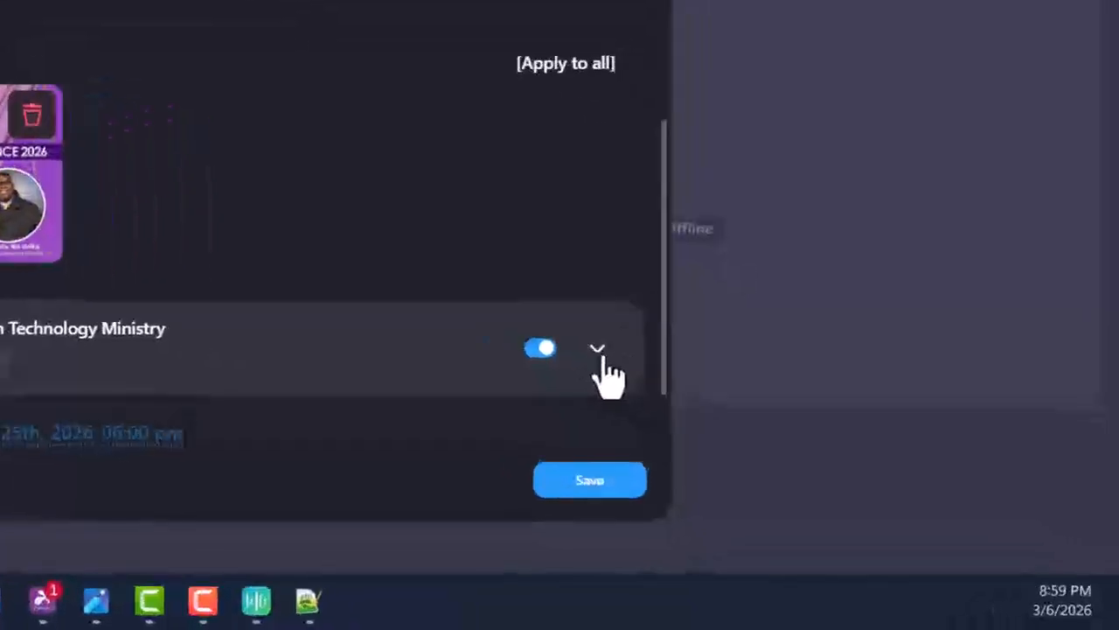
{"action": "left_click", "coordinate": [741, 425]}
{"action": "scroll", "coordinate": [463, 280], "scroll_direction": "down", "scroll_amount": 3}
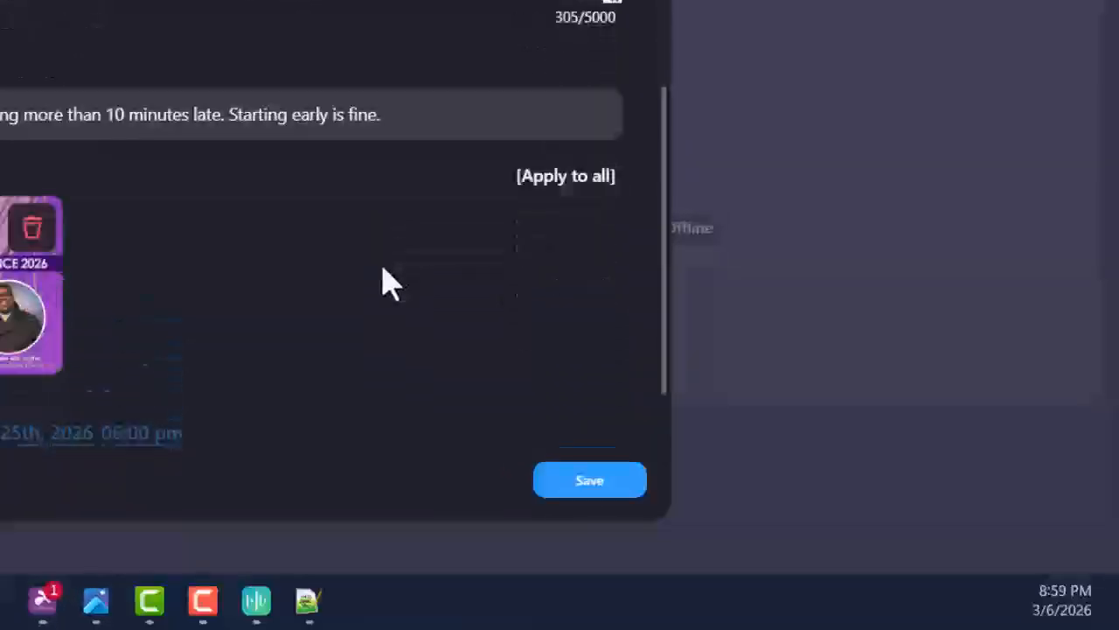
{"action": "scroll", "coordinate": [562, 26], "scroll_direction": "up", "scroll_amount": 5}
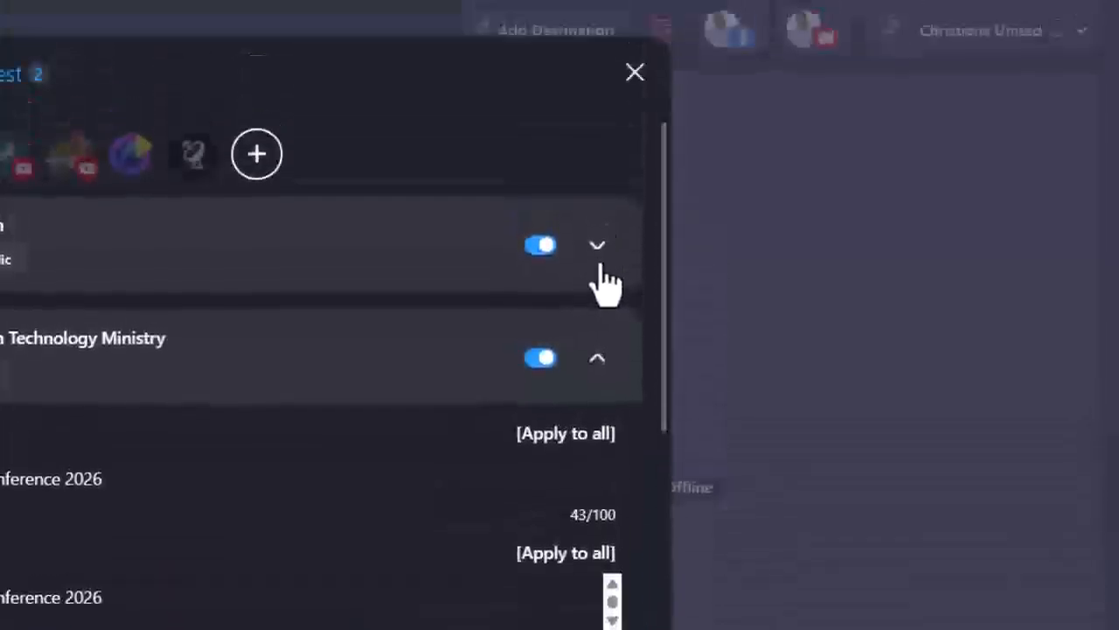
Recheck the first destination's details and save both guest destinations.
{"action": "left_click", "coordinate": [601, 265]}
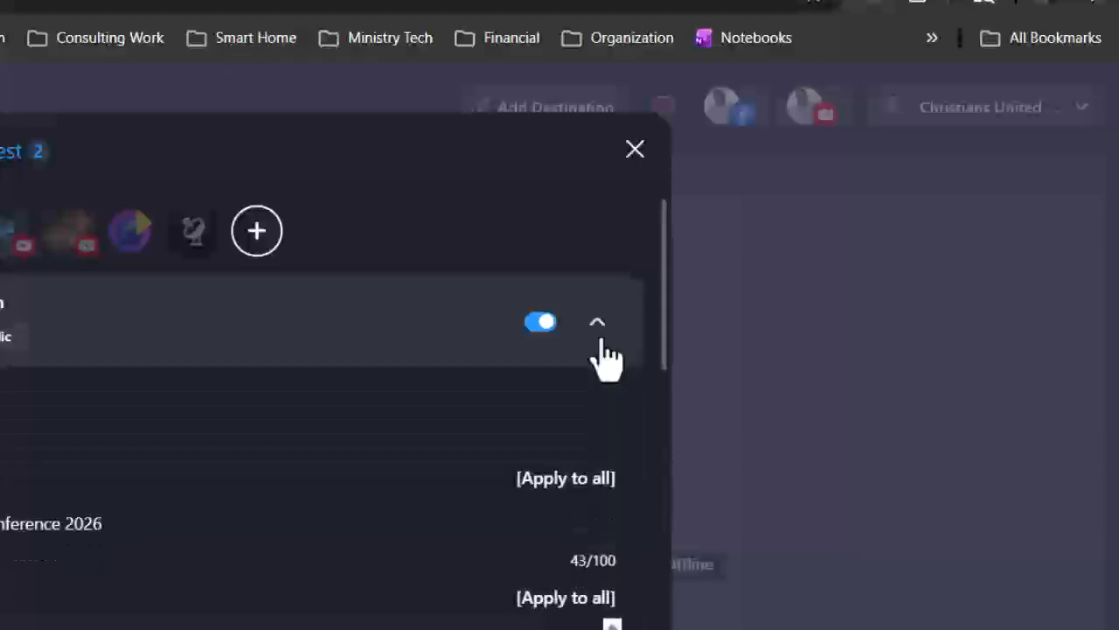
{"action": "scroll", "coordinate": [117, 403], "scroll_direction": "down", "scroll_amount": 3}
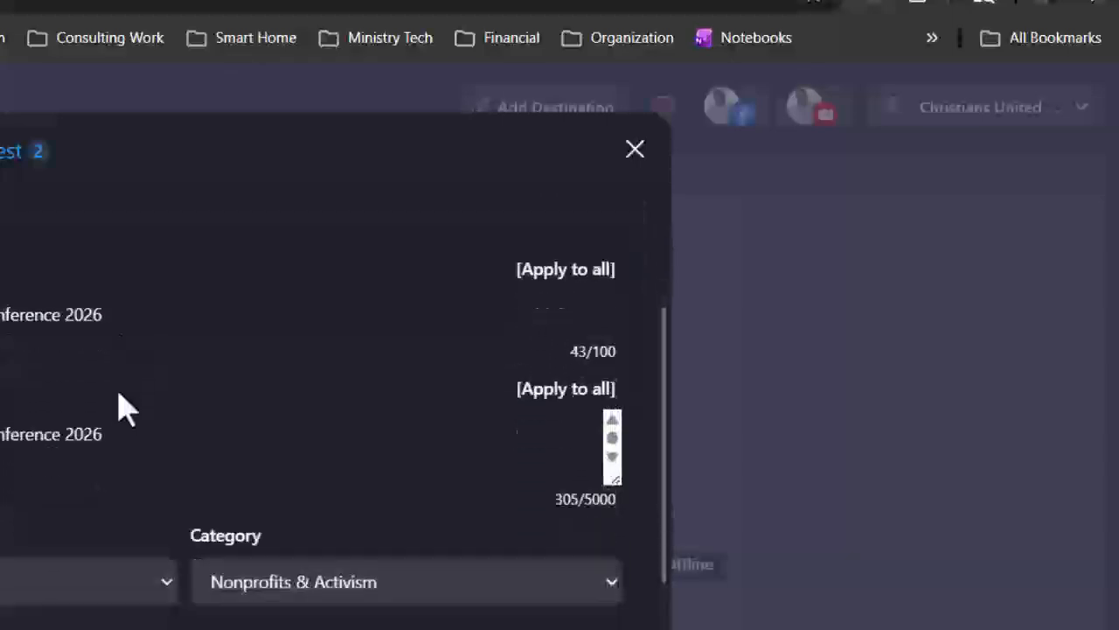
{"action": "scroll", "coordinate": [180, 537], "scroll_direction": "down", "scroll_amount": 3}
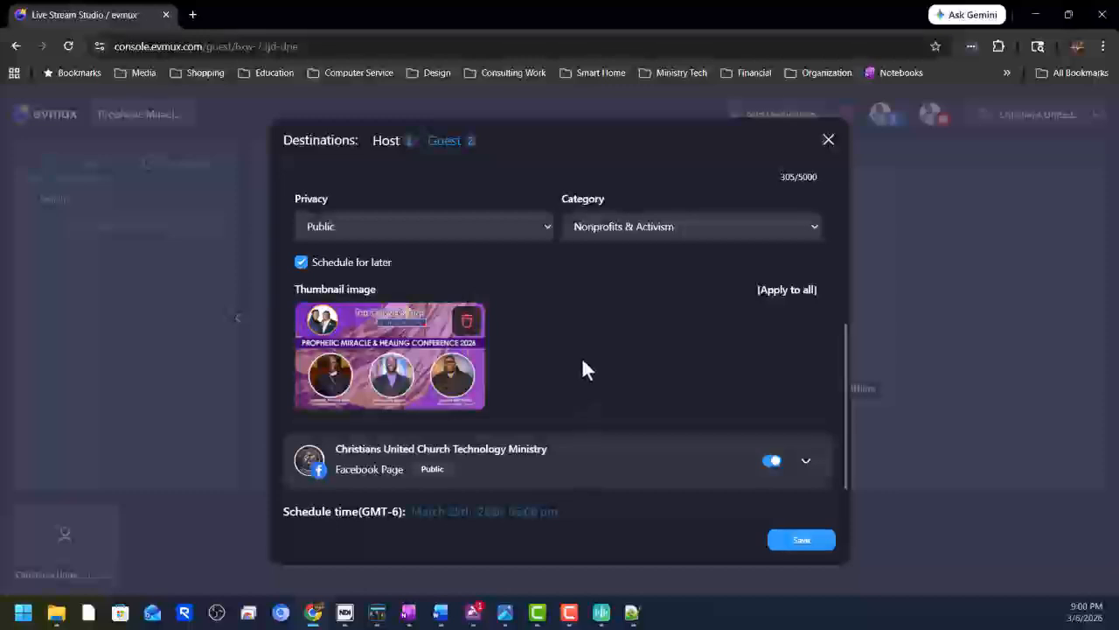
{"action": "scroll", "coordinate": [702, 414], "scroll_direction": "up", "scroll_amount": 5}
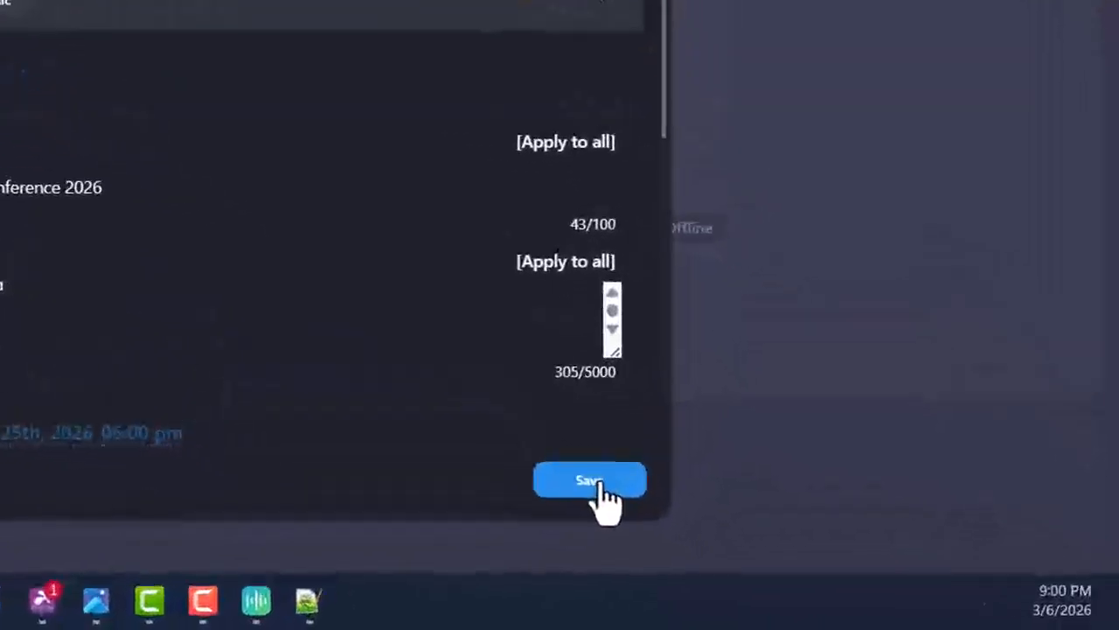
{"action": "left_click", "coordinate": [601, 483]}
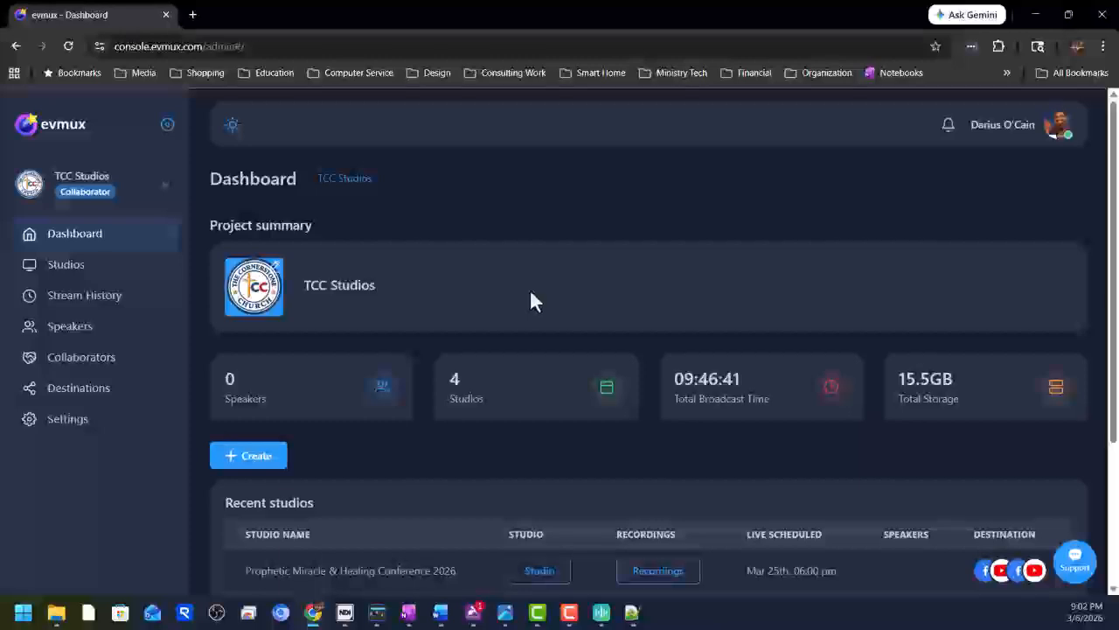
Scroll to Recent studios to confirm the conference studio is set for Mar 25th, 06:00 pm with Facebook and YouTube.
{"action": "scroll", "coordinate": [531, 289], "scroll_direction": "down", "scroll_amount": 1}
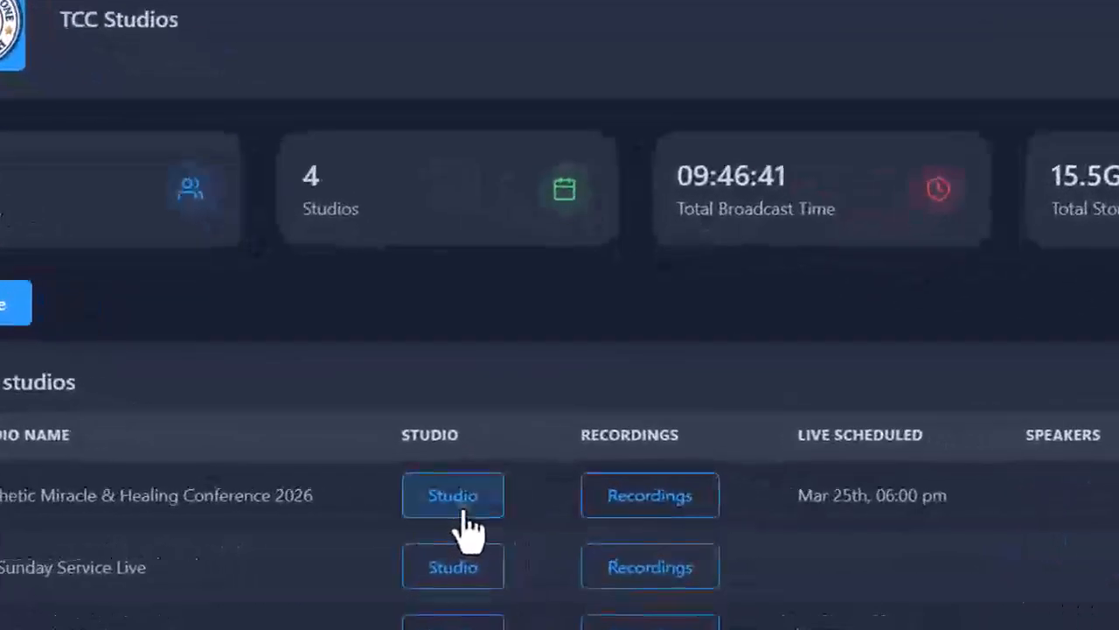
In the conference studio's destinations, review the guest Facebook Page details, then the host's Facebook and YouTube destinations.
{"action": "left_click", "coordinate": [463, 513]}
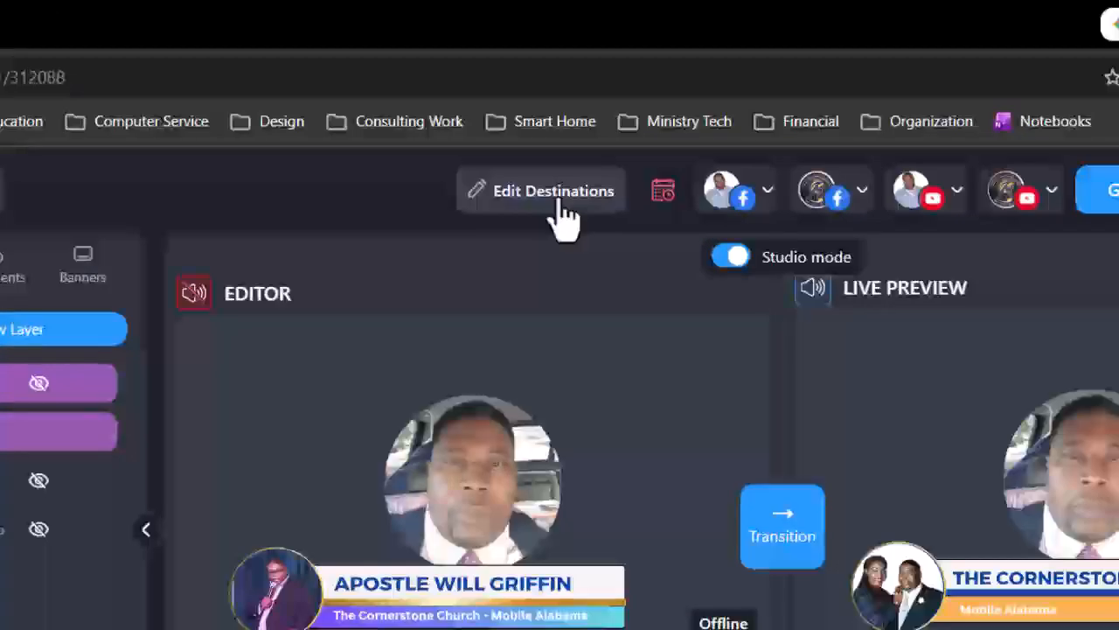
{"action": "left_click", "coordinate": [556, 207]}
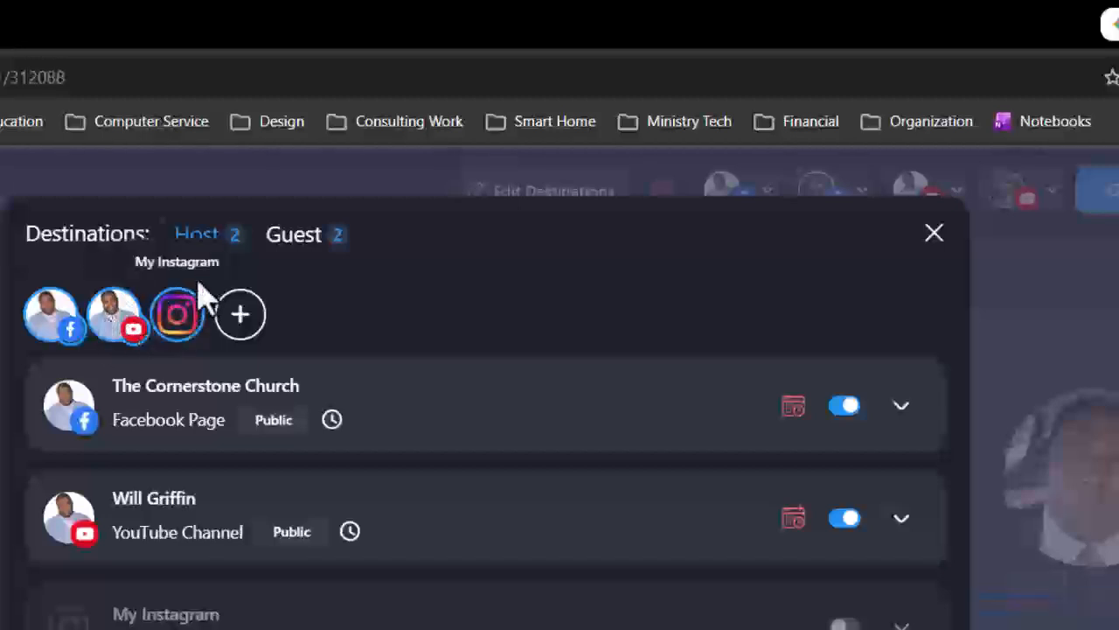
{"action": "left_click", "coordinate": [301, 240]}
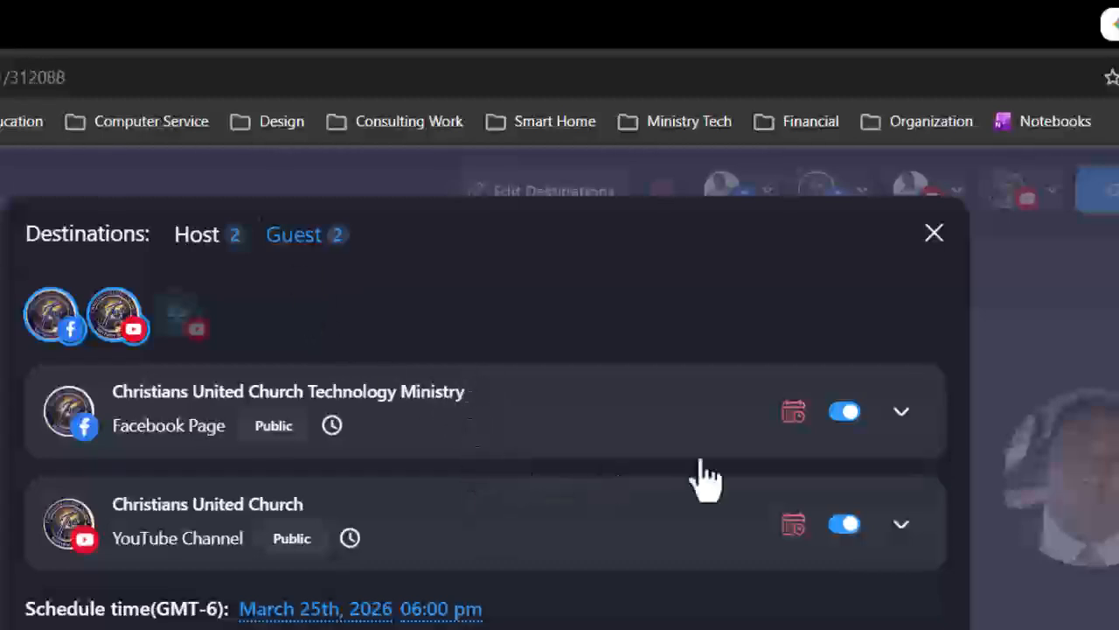
{"action": "left_click", "coordinate": [902, 420]}
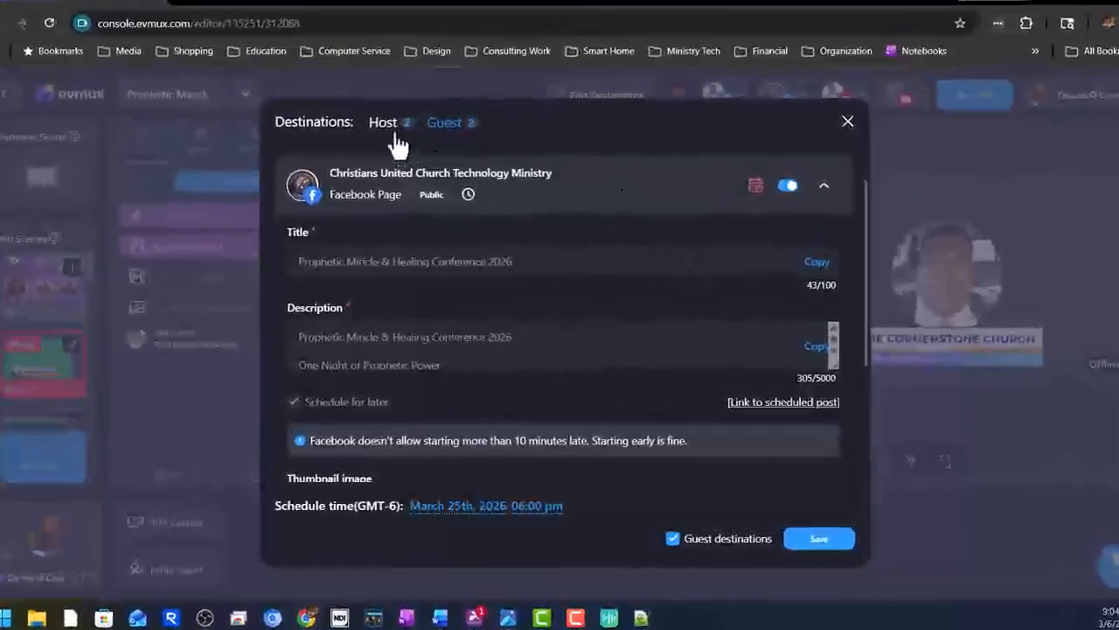
{"action": "left_click", "coordinate": [395, 138]}
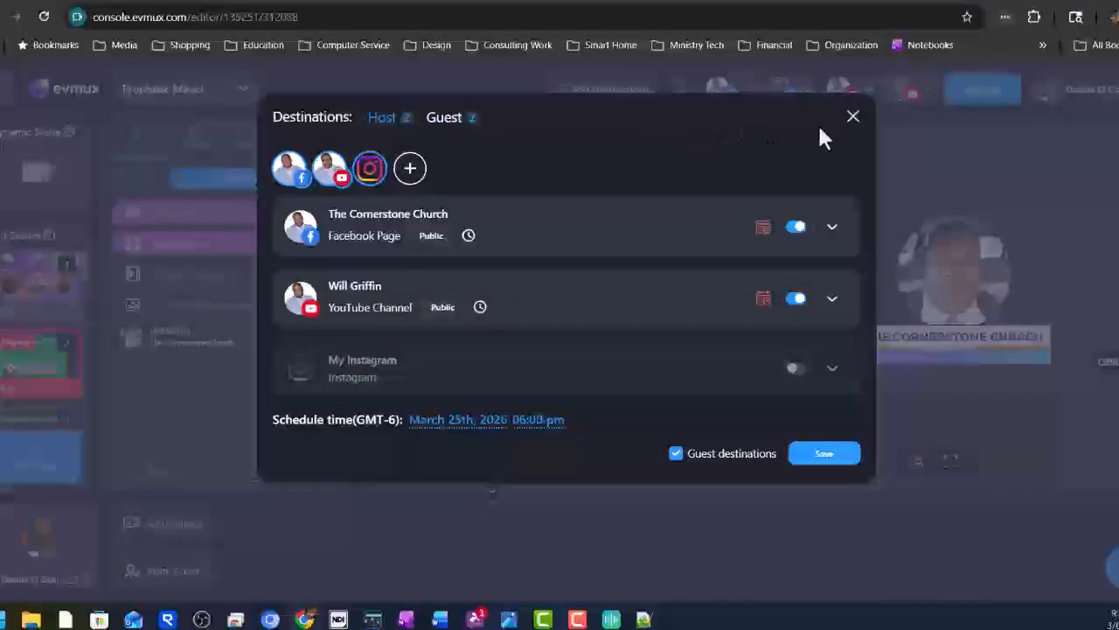
Close the Destinations dialog to return to the conference studio editor.
{"action": "left_click", "coordinate": [386, 589]}
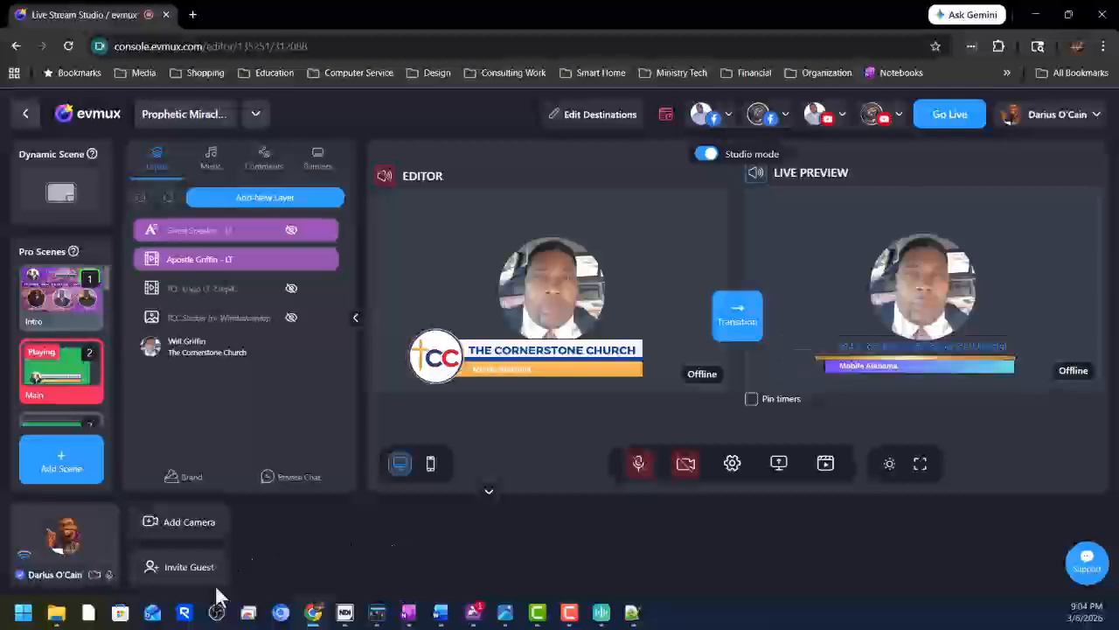